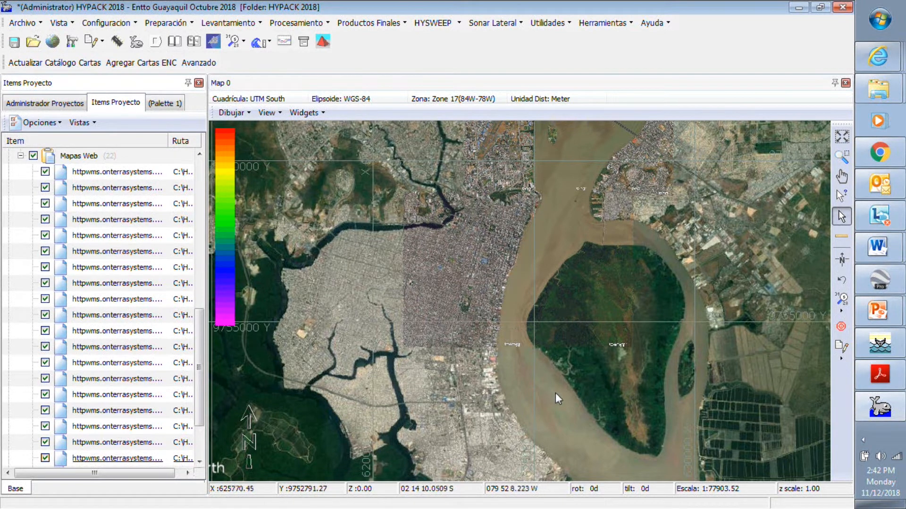
- Open the Editor Borde presentation from the HYPACK 2018 training notes and review the slide on border files (*.BRD) in PowerPoint
click(878, 351)
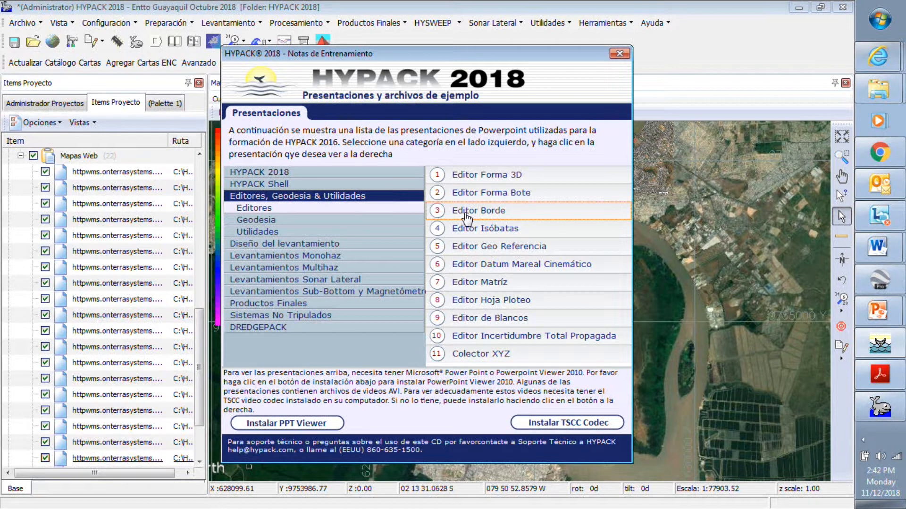
click(880, 325)
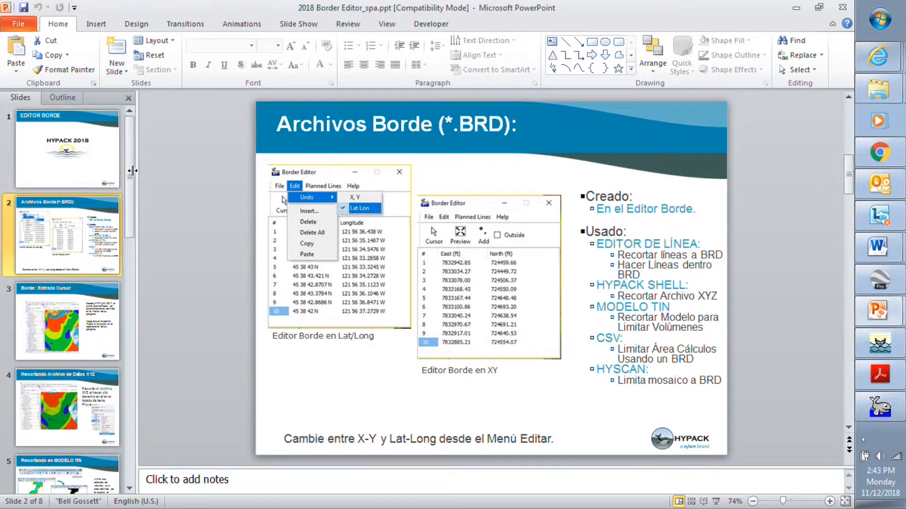
drag(125, 165, 128, 359)
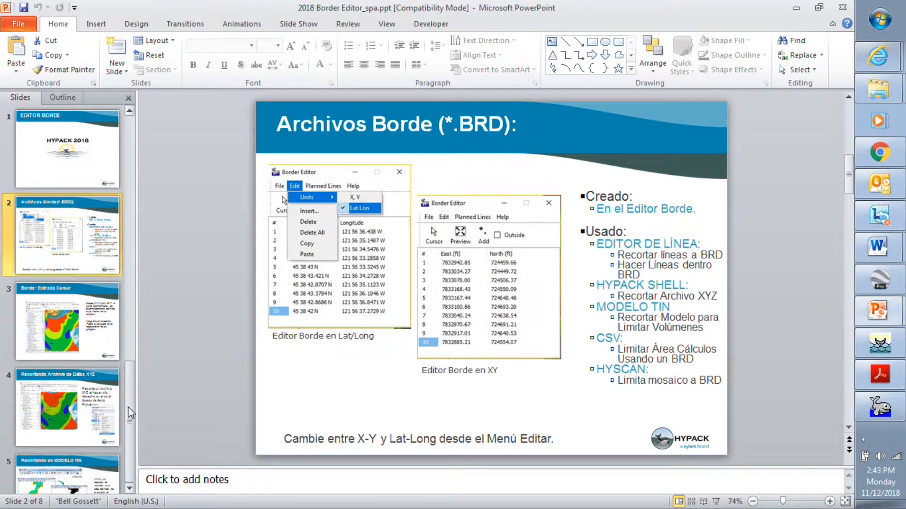
scroll(76, 386, up, 3)
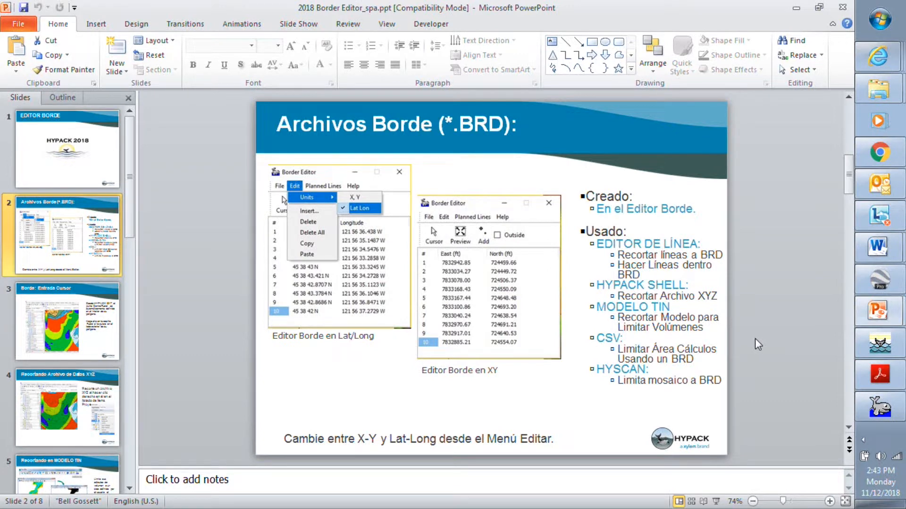
- Switch back to HYPACK, open Editor Borde and activate cursor entry of border points on the map
click(879, 409)
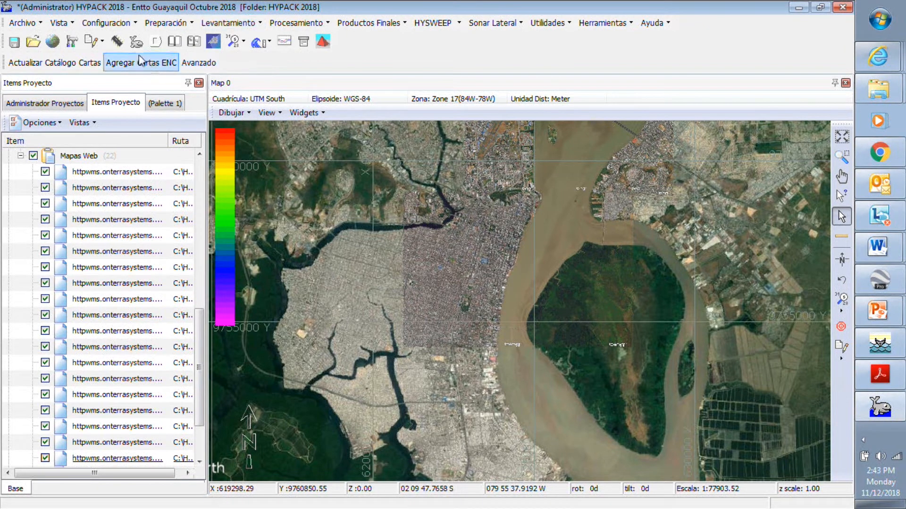
click(95, 43)
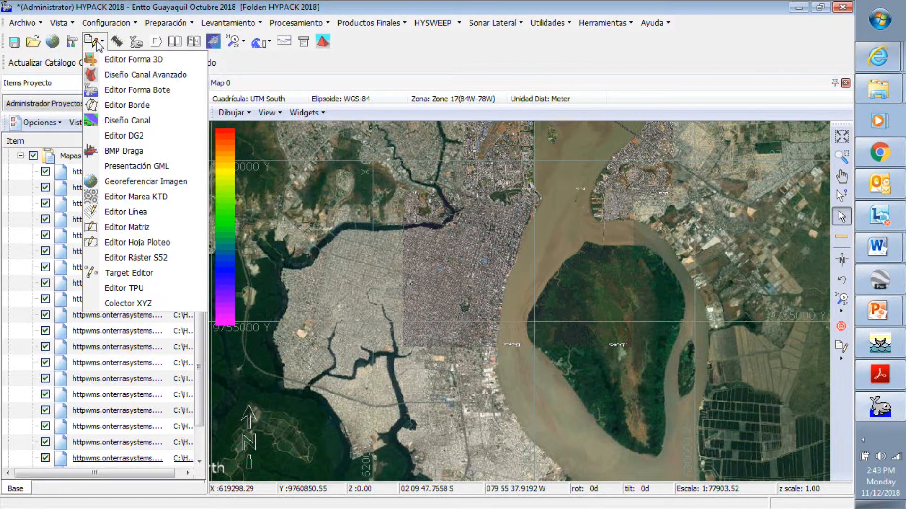
click(120, 107)
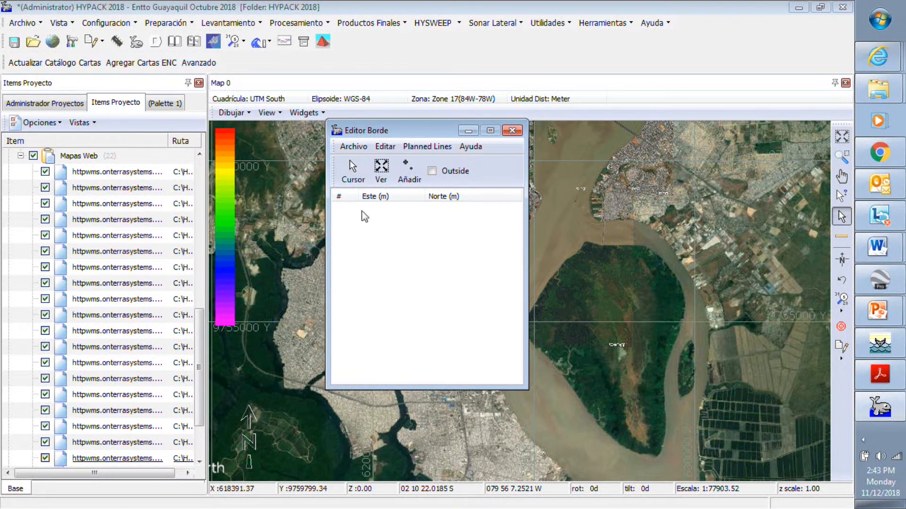
click(349, 166)
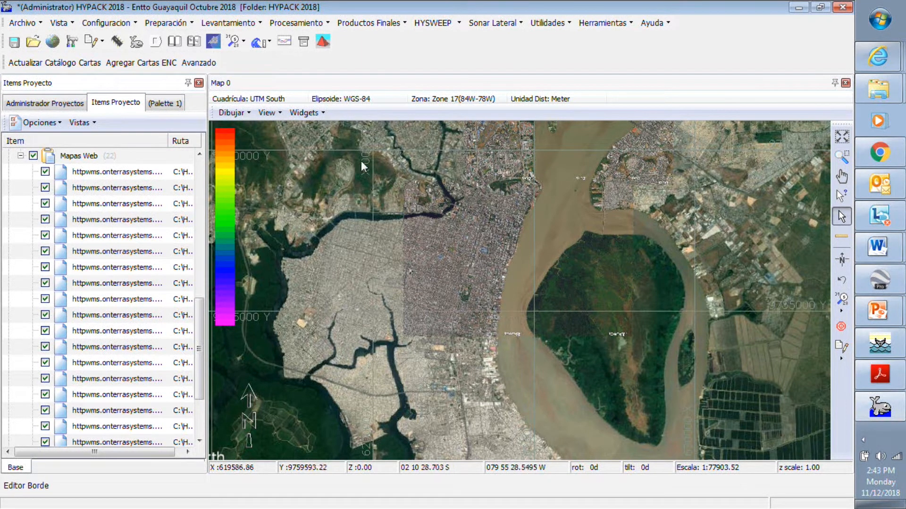
double_click(19, 488)
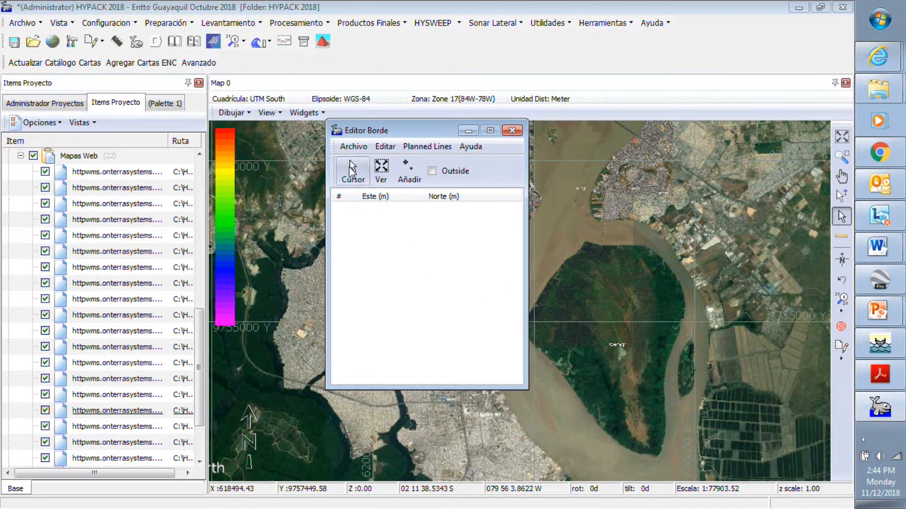
click(350, 166)
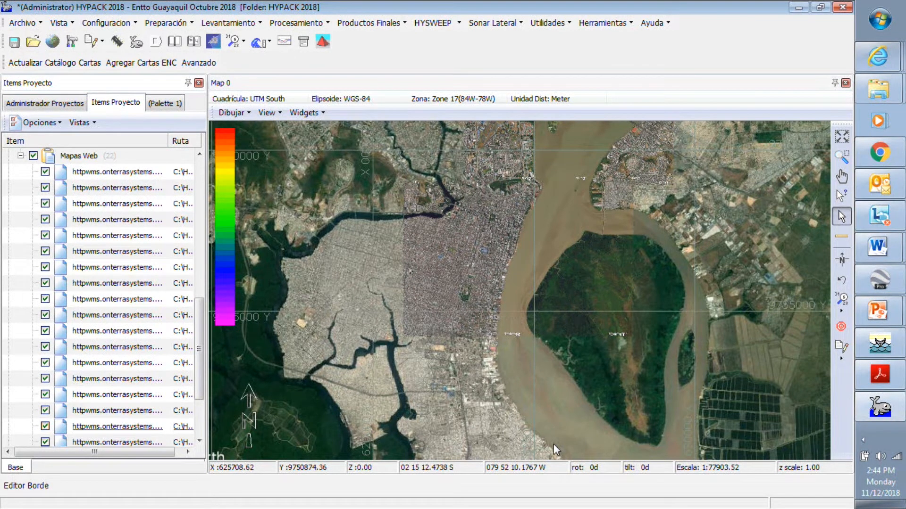
- Trace the river's west bank southward along the city with border points 1 to 14, following the shoreline bulge
scroll(531, 127, up, 3)
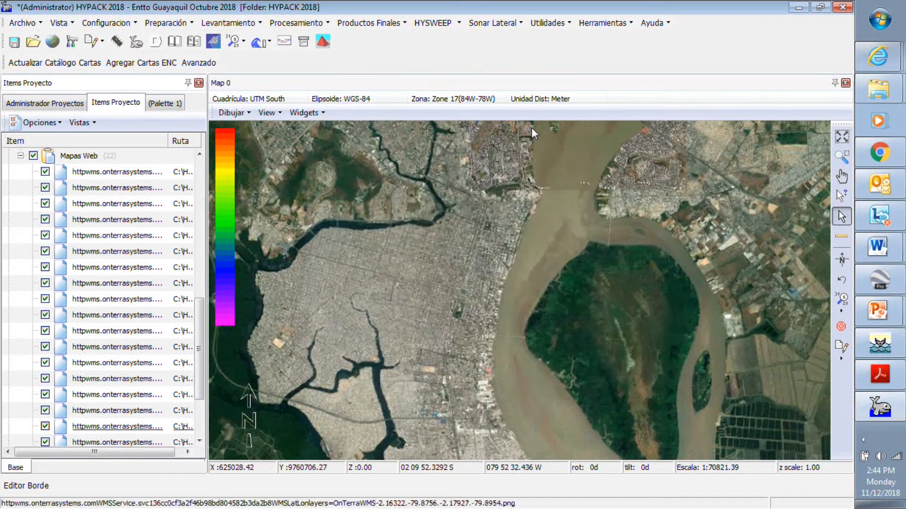
scroll(531, 127, up, 1)
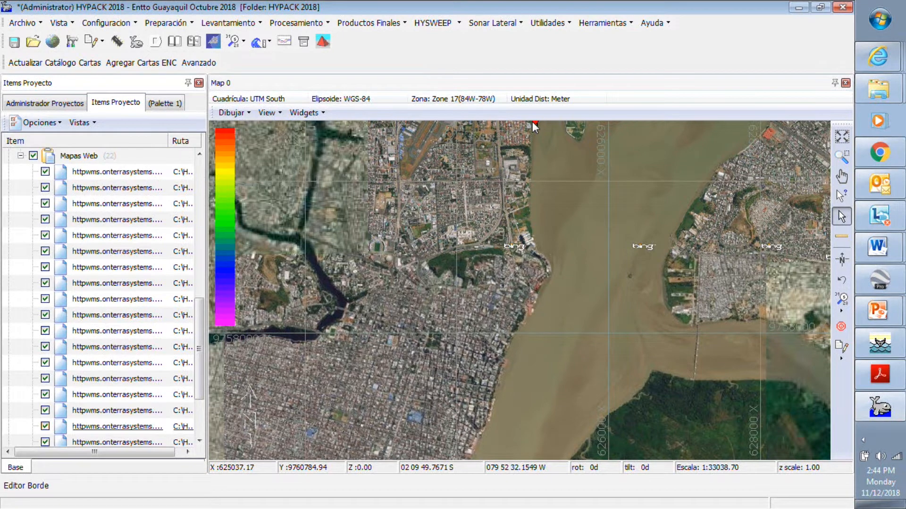
click(534, 159)
click(531, 189)
click(531, 214)
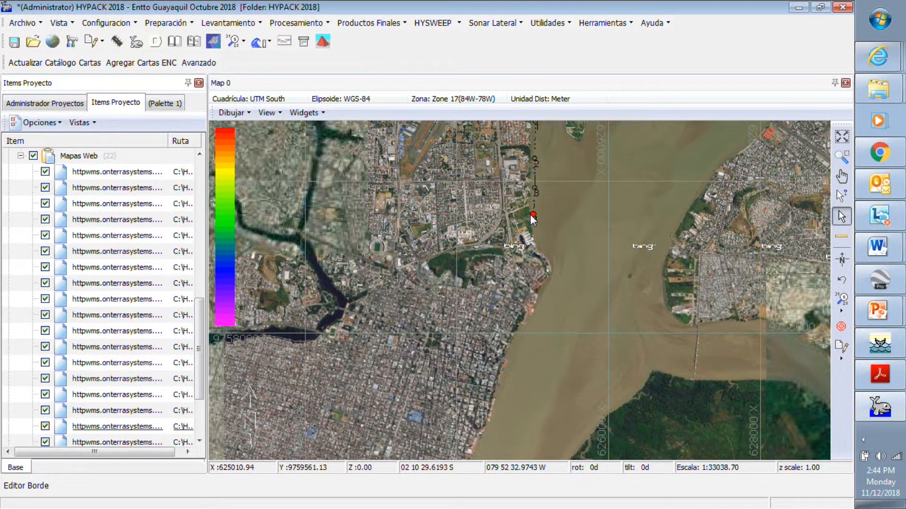
click(542, 240)
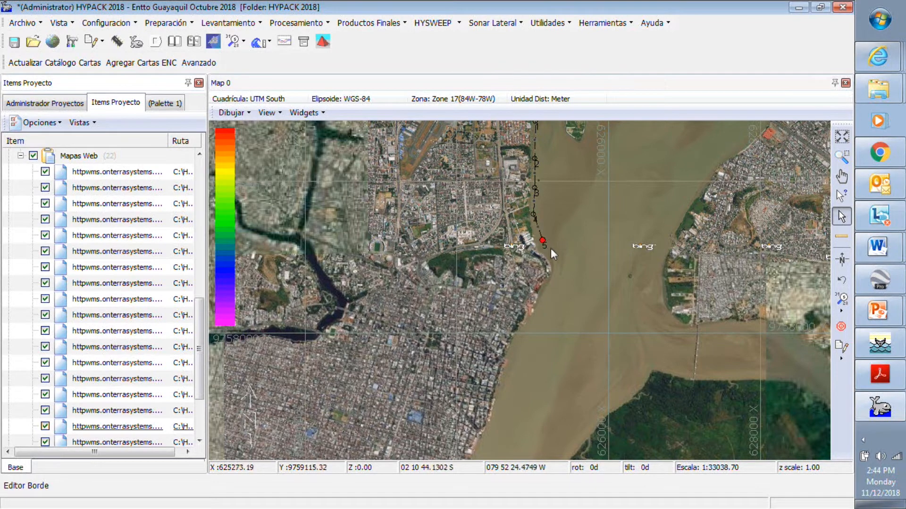
click(555, 266)
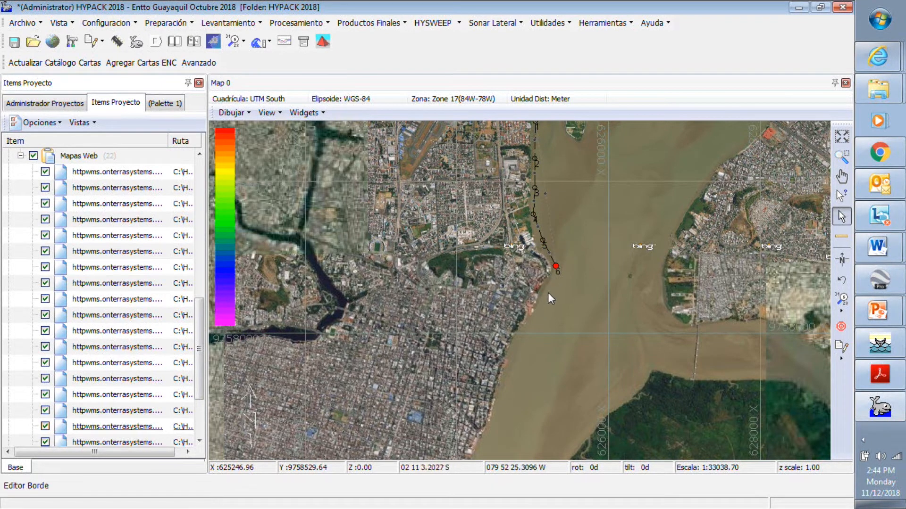
click(551, 284)
click(536, 317)
click(520, 344)
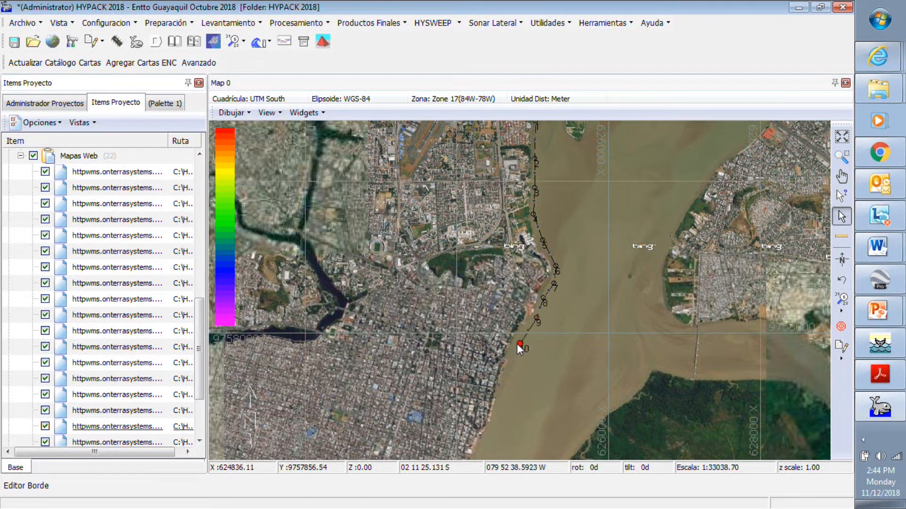
click(511, 366)
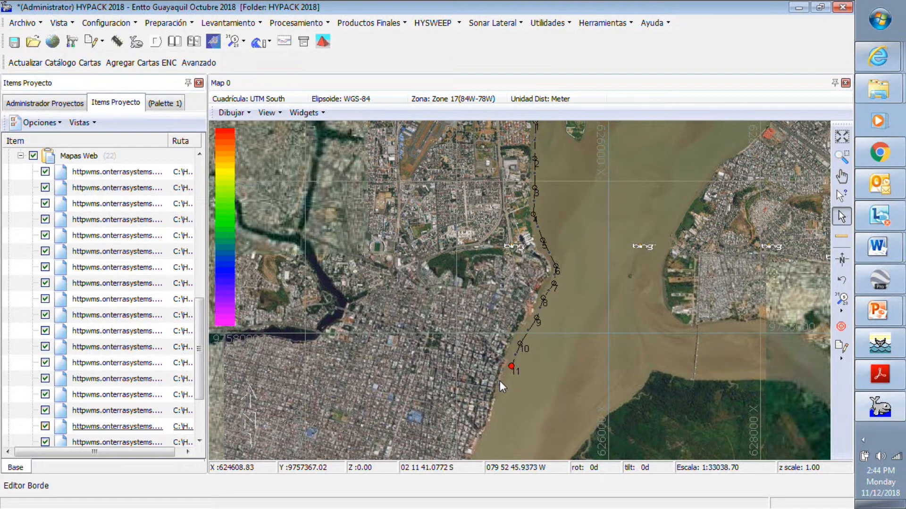
click(504, 387)
click(493, 423)
click(478, 451)
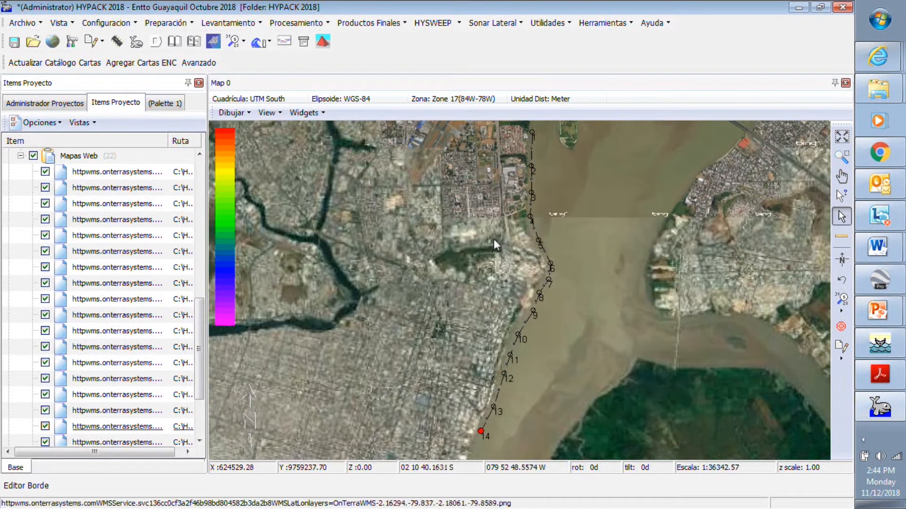
- Continue the border south along the west bank opposite the island with points 15 to 21
scroll(494, 239, down, 2)
scroll(455, 155, down, 3)
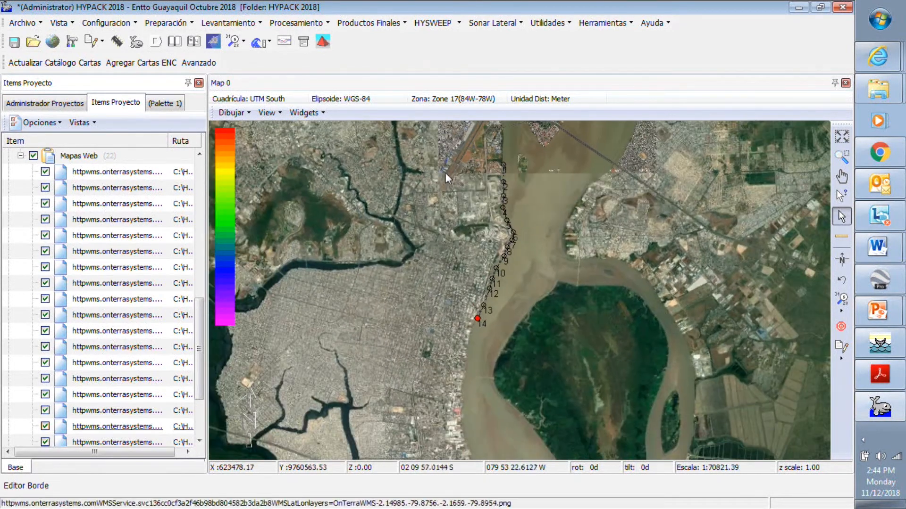
scroll(428, 437, up, 3)
scroll(427, 432, up, 2)
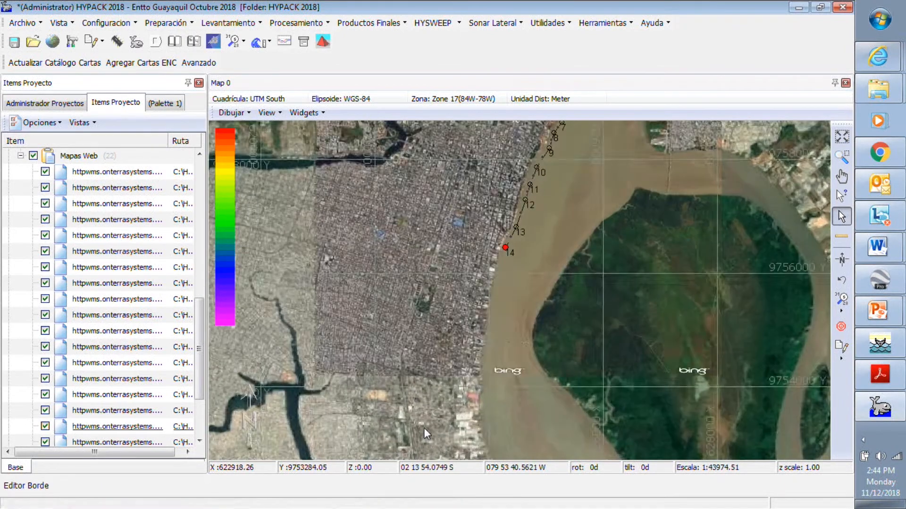
click(522, 222)
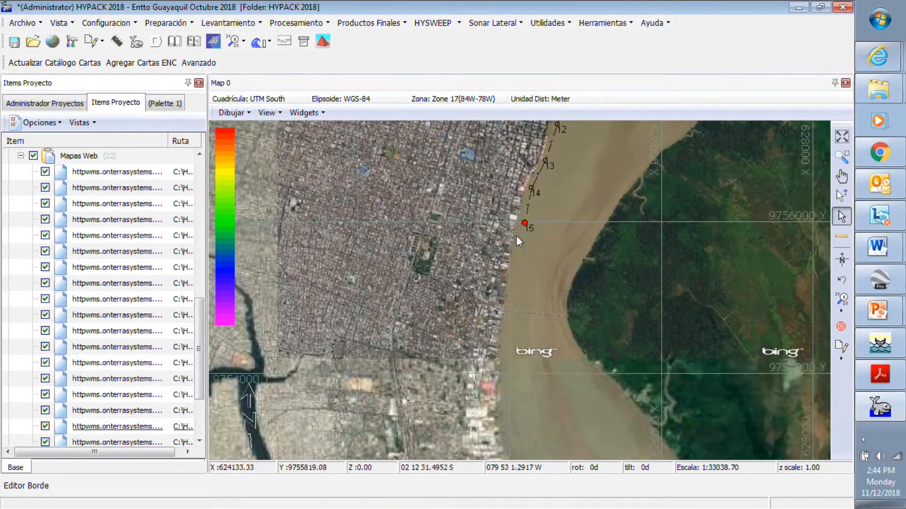
click(512, 274)
click(511, 311)
click(505, 351)
click(507, 392)
click(511, 438)
click(515, 452)
- Extend the border southeast along the curving city shoreline with points 22 to 27
scroll(347, 165, down, 3)
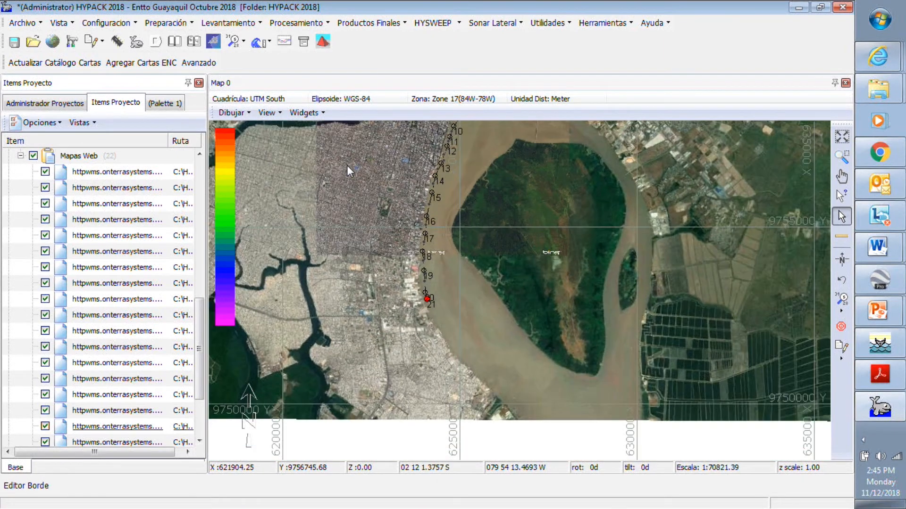
scroll(505, 401, up, 1)
scroll(502, 400, up, 2)
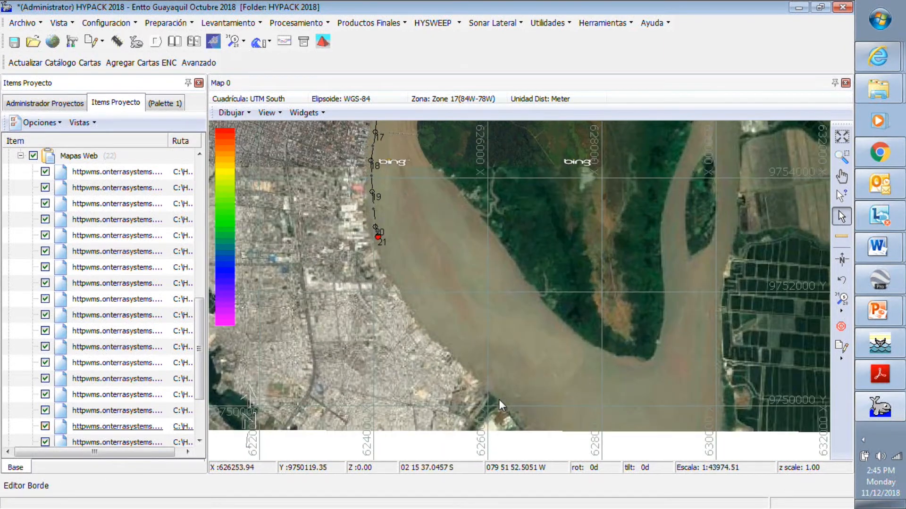
click(375, 243)
click(397, 278)
click(410, 300)
click(441, 331)
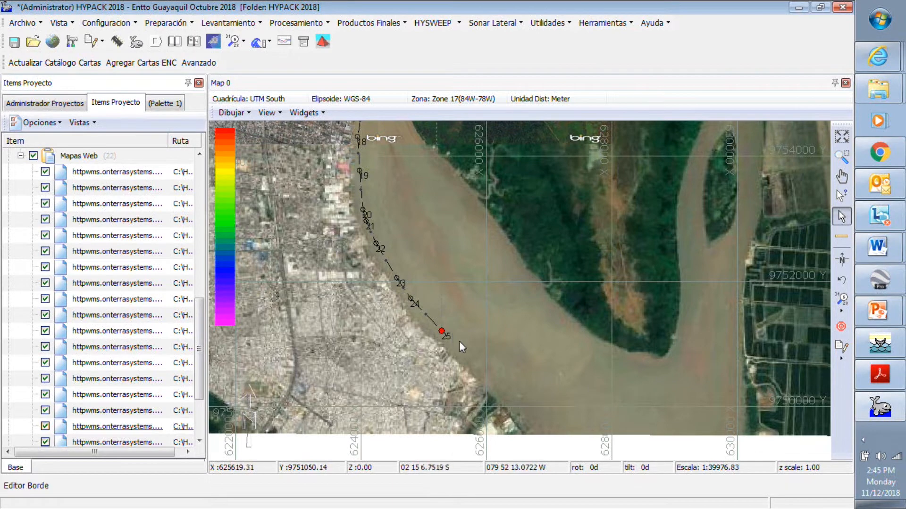
click(467, 358)
click(494, 382)
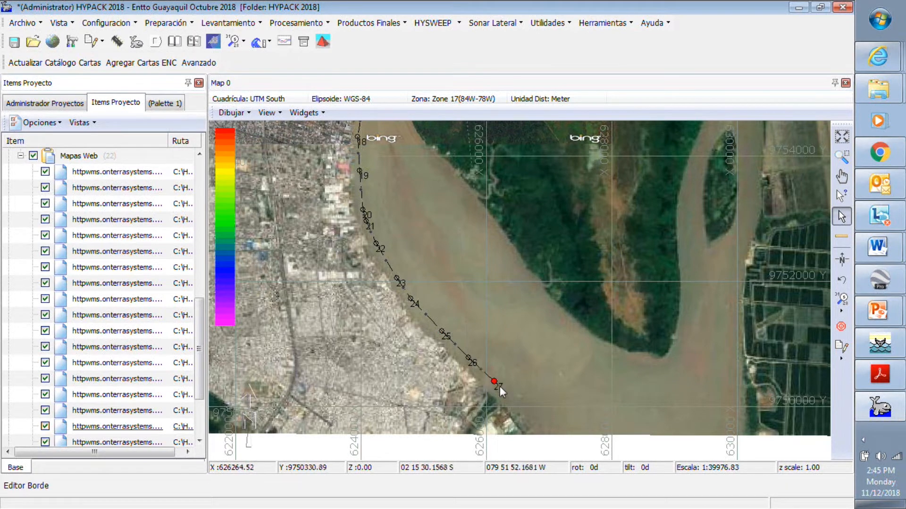
- Carry the border across the river at the image's southern edge and north up the east bank with points 28 to 36
click(541, 426)
click(741, 432)
click(734, 347)
click(735, 293)
click(743, 253)
click(746, 222)
click(752, 189)
click(755, 139)
click(758, 125)
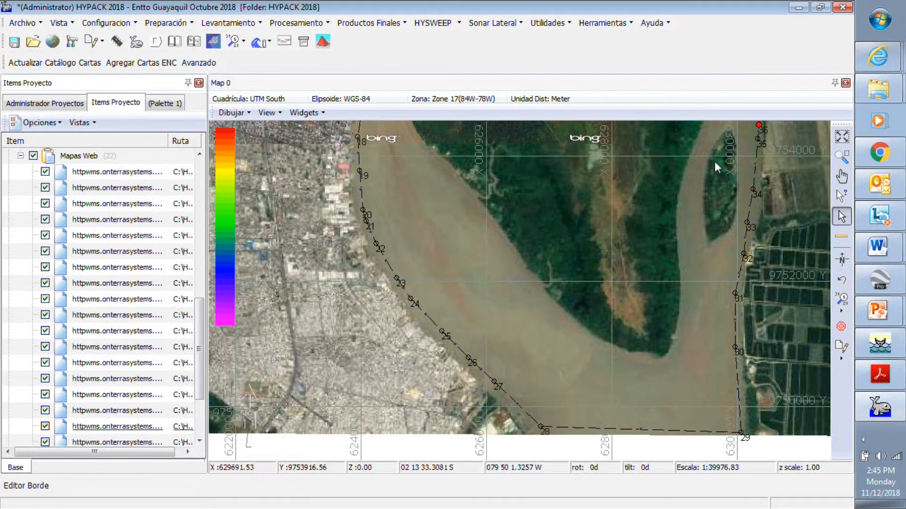
- Follow the outer bank of the channel northwest around the island with border points 37 to 43
scroll(703, 177, down, 1)
scroll(685, 438, down, 7)
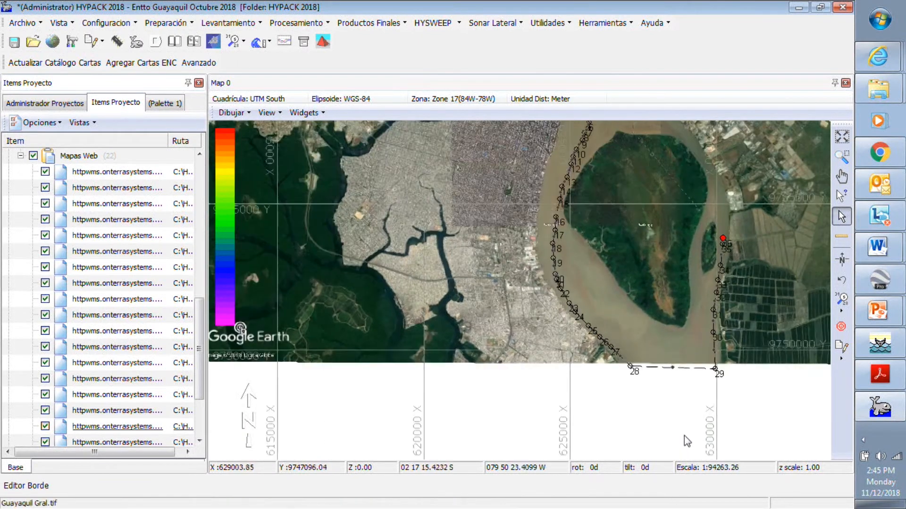
scroll(666, 195, up, 5)
scroll(666, 193, up, 1)
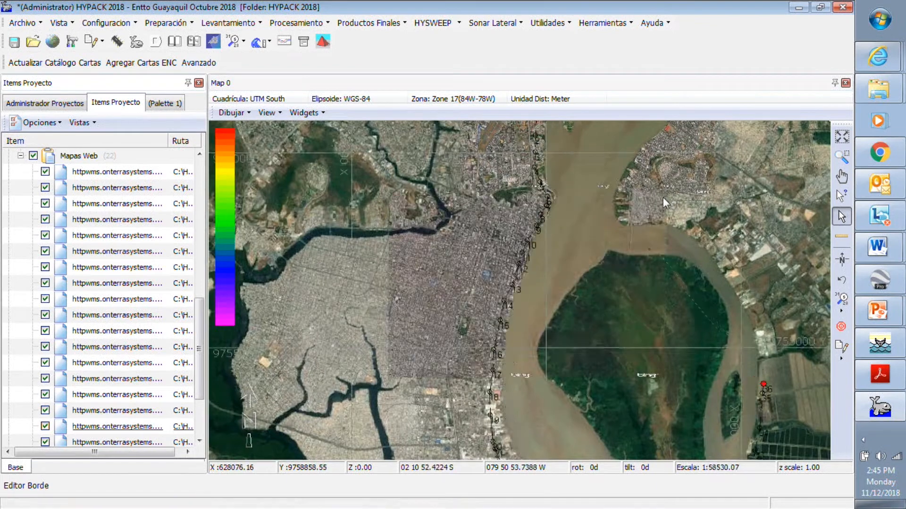
click(780, 409)
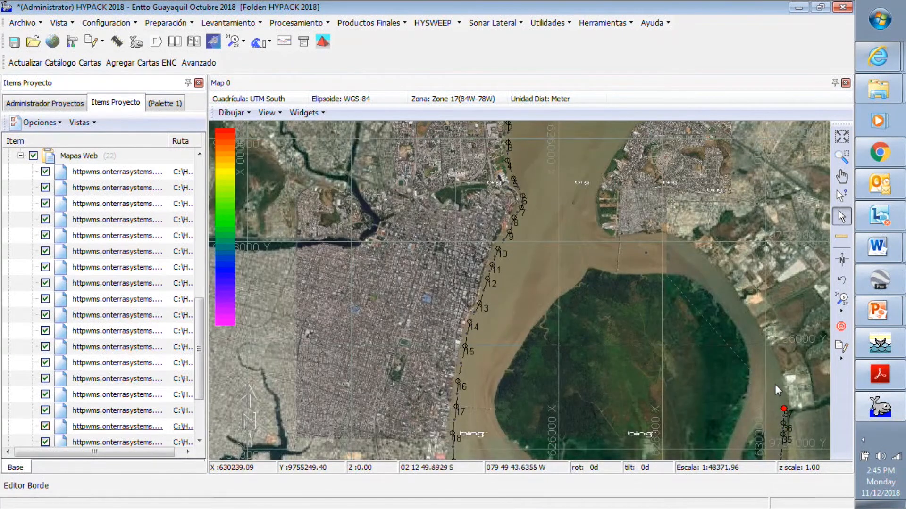
click(755, 329)
click(740, 309)
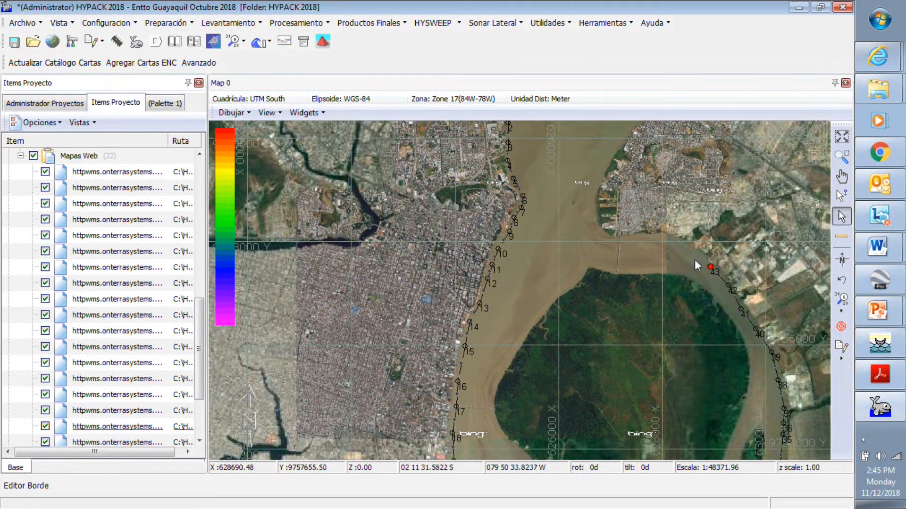
- Continue the border west along the channel's north bank and north into the main river with points 44 to 53
click(640, 239)
click(605, 239)
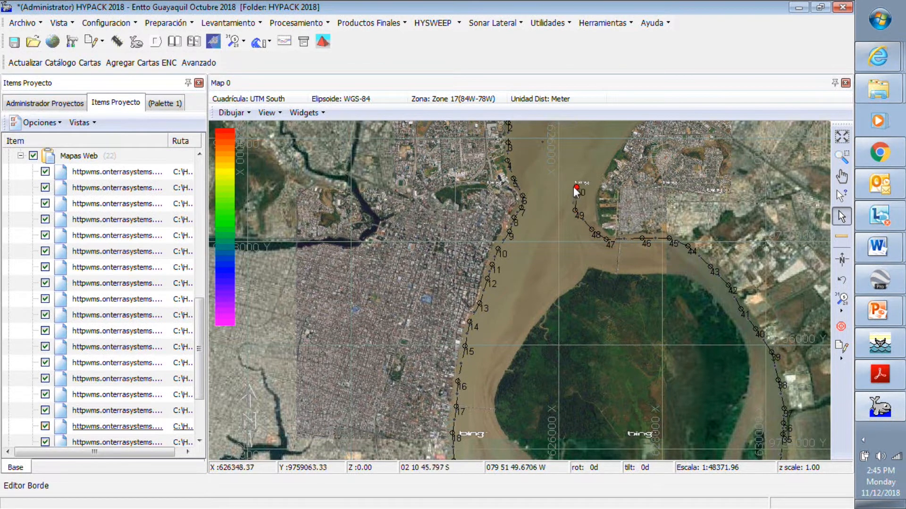
click(598, 145)
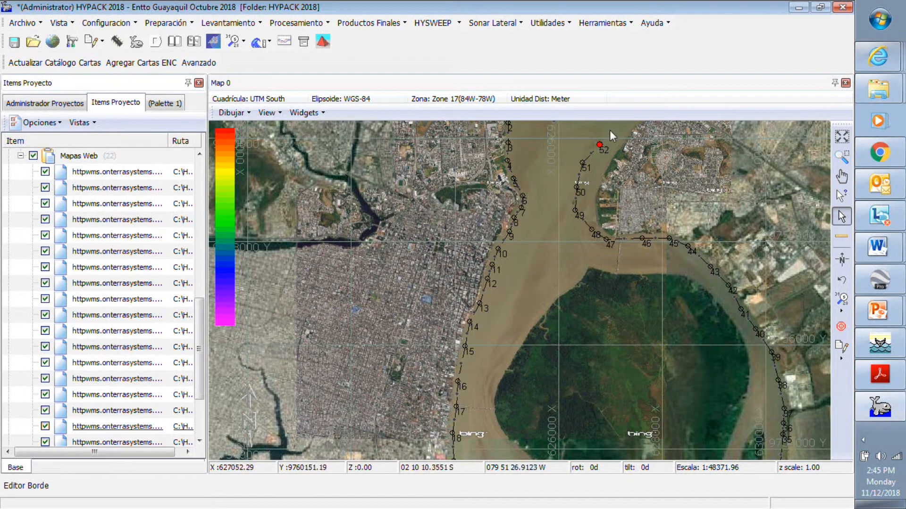
- Extend the border up the east bank past the bridge and across the image's northern edge to the west bank with points 54 to 59
scroll(533, 242, down, 2)
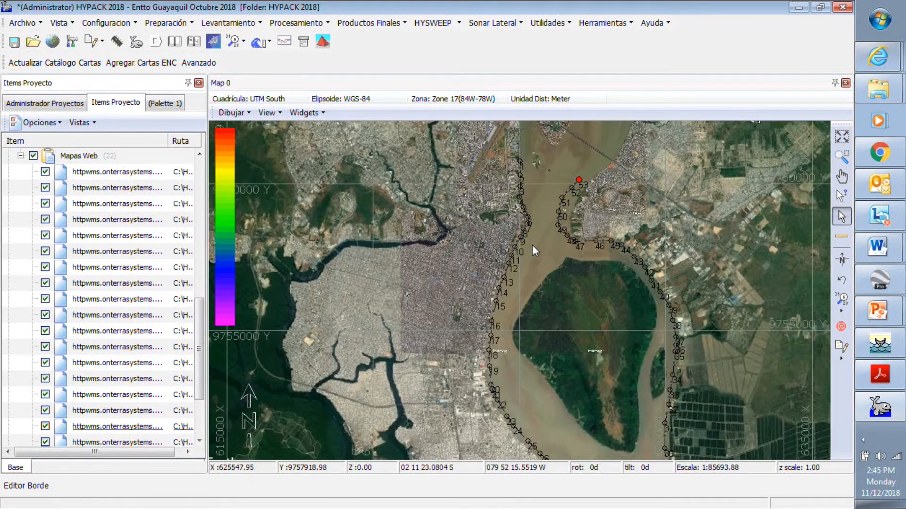
scroll(581, 176, up, 3)
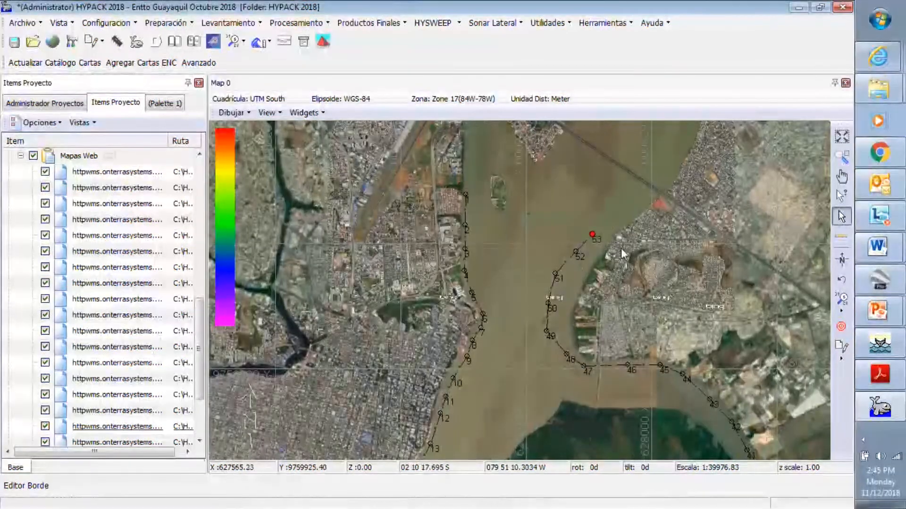
click(614, 222)
click(652, 194)
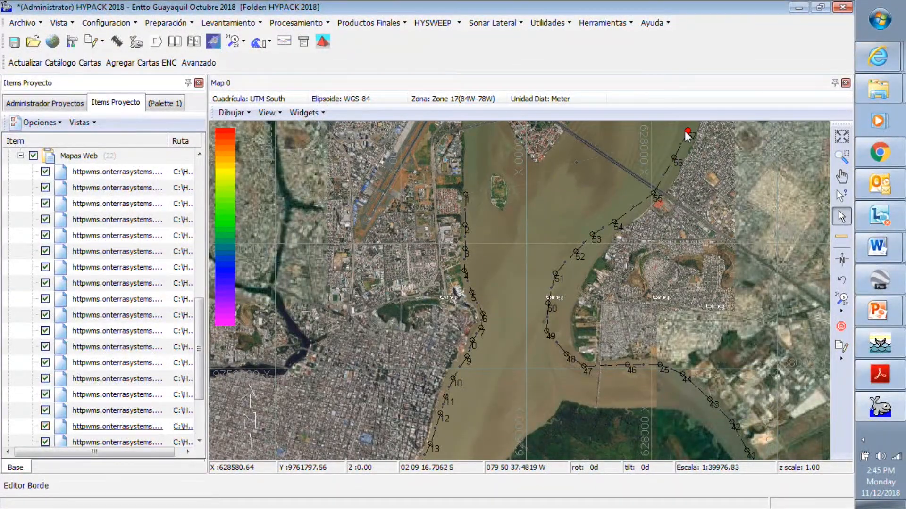
scroll(533, 289, down, 2)
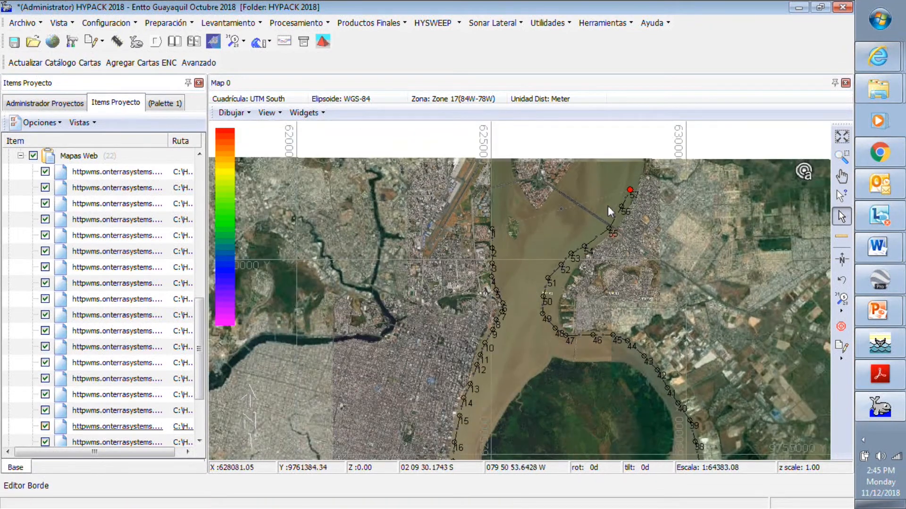
scroll(571, 157, up, 3)
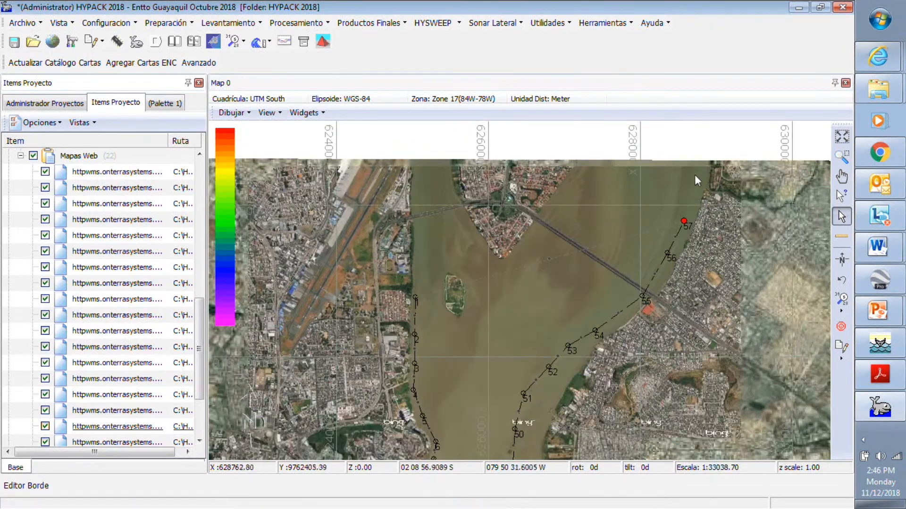
click(701, 168)
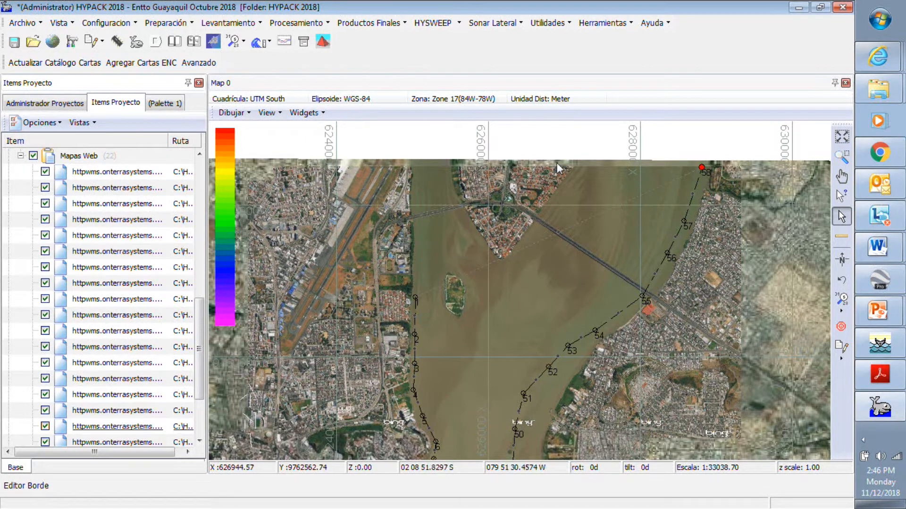
click(414, 170)
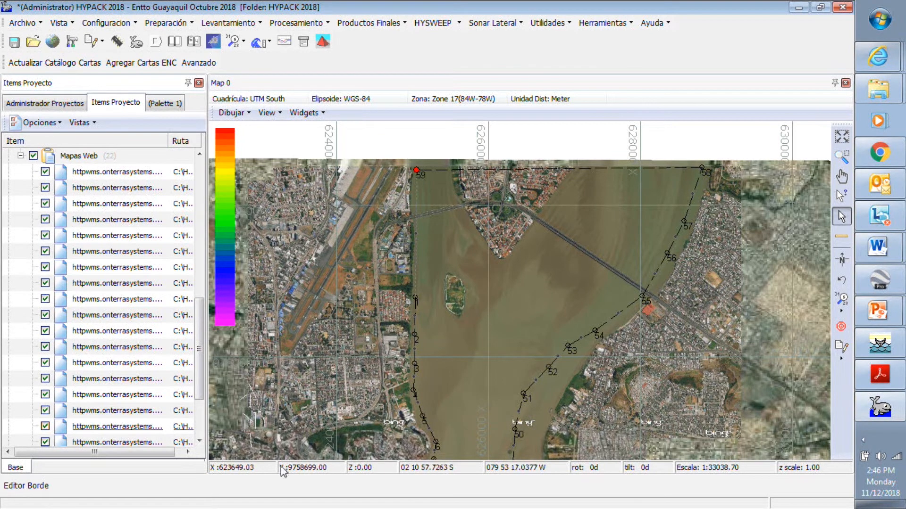
- Save the traced river border as Guayaquil.brd in the project folder, replacing the existing file
click(16, 490)
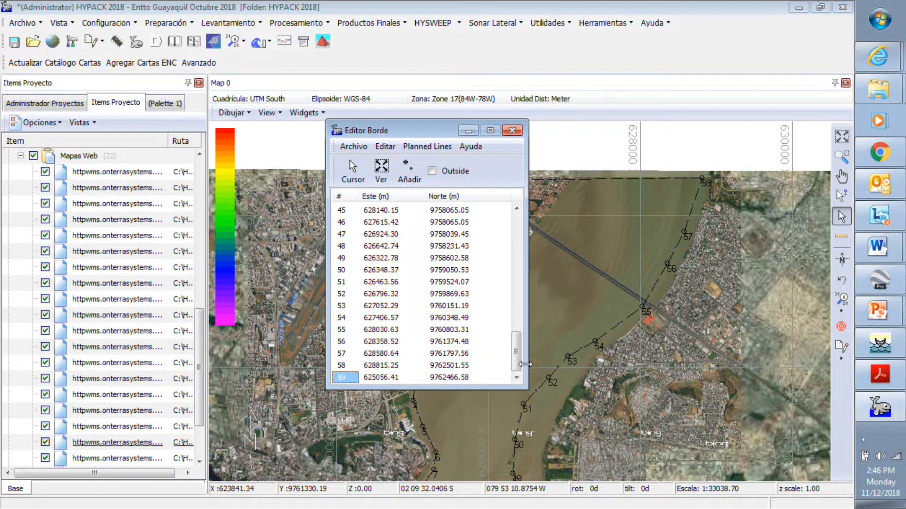
mouse_move(516, 353)
mouse_down()
mouse_move(514, 236)
mouse_move(531, 361)
mouse_up()
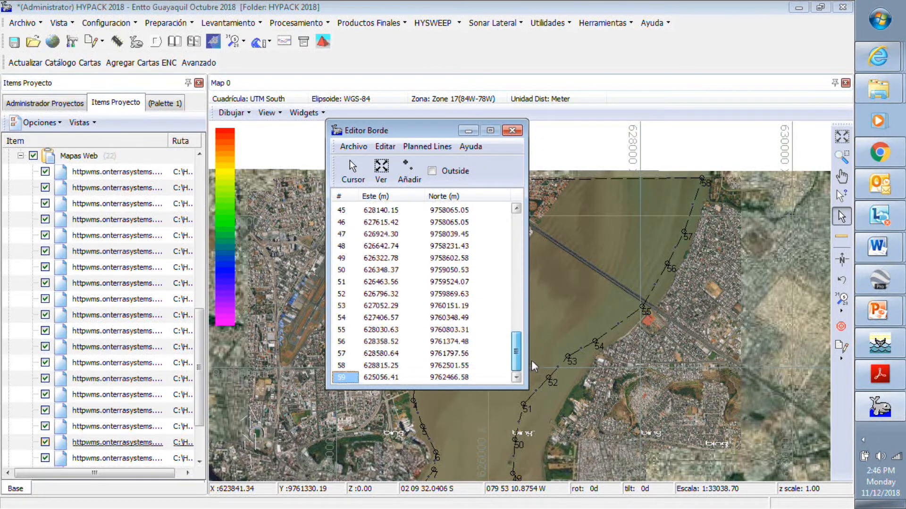
click(348, 150)
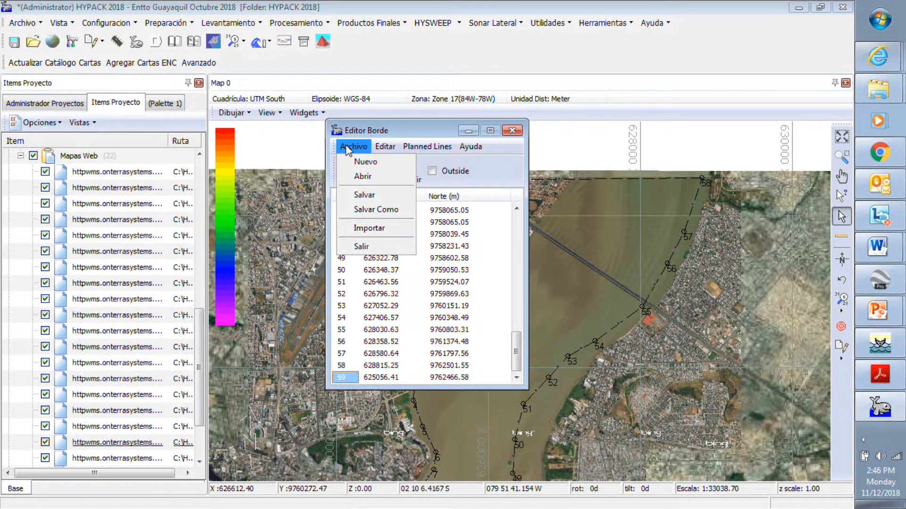
click(364, 195)
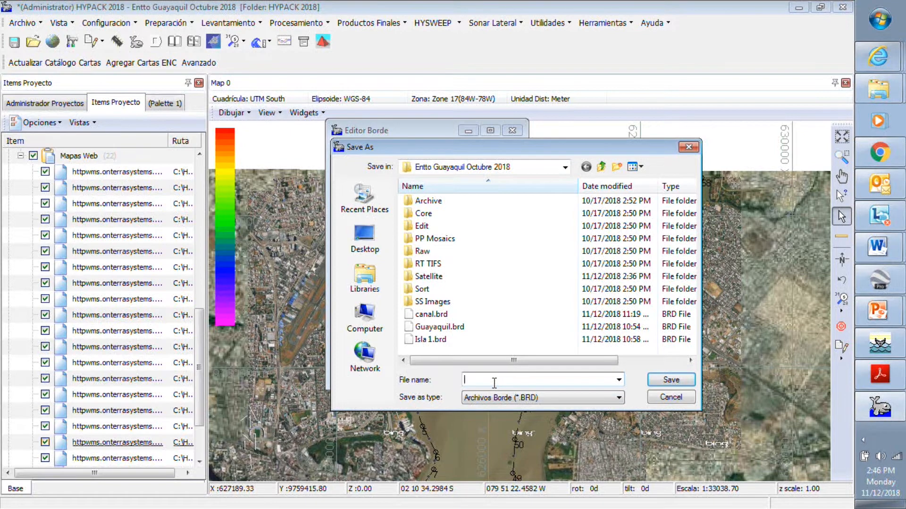
text(Guayaquil)
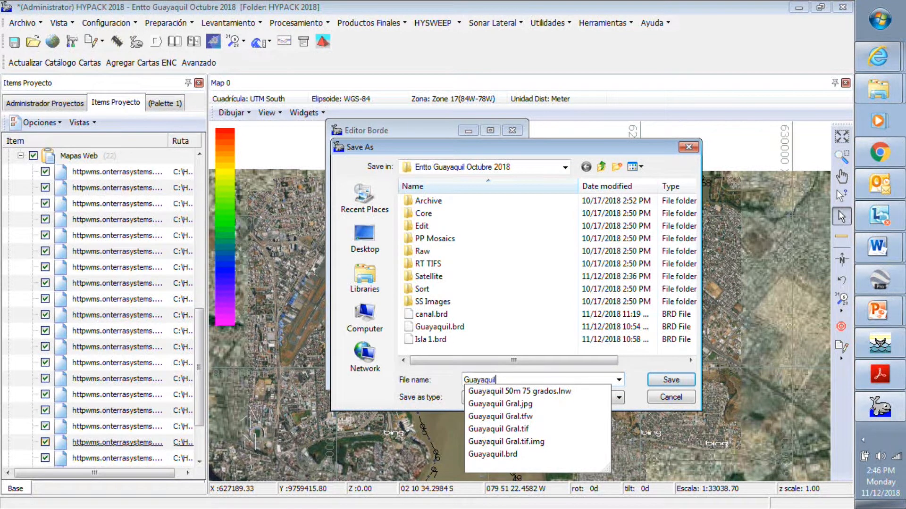
click(672, 380)
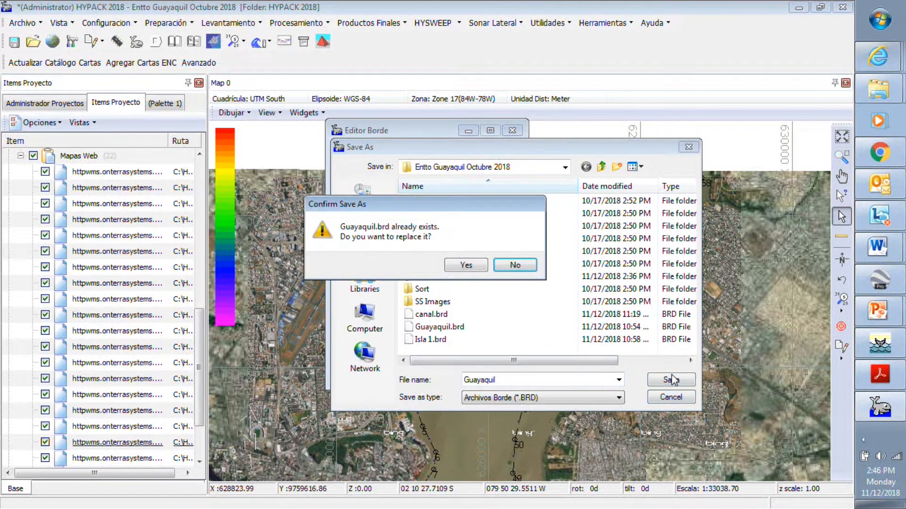
click(465, 266)
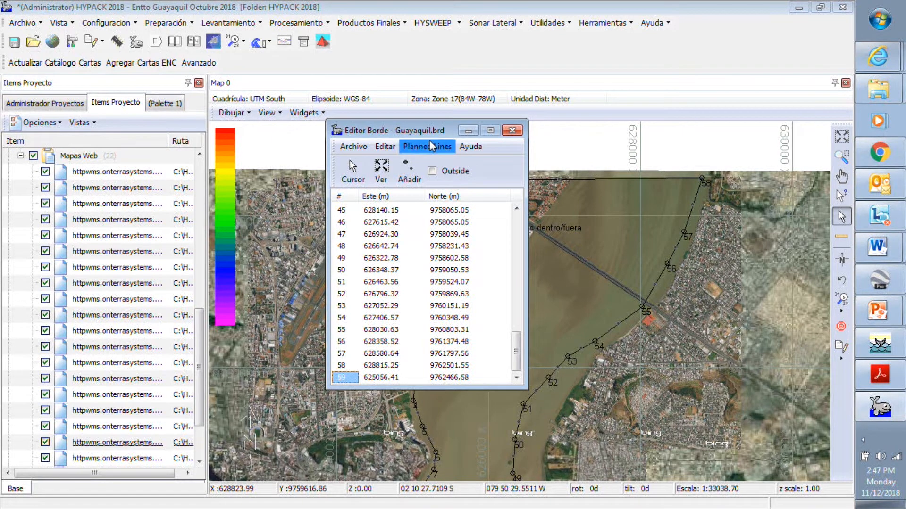
- Start a new border and trace the small island south of the bridge with nine cursor-placed points
drag(425, 131, 163, 64)
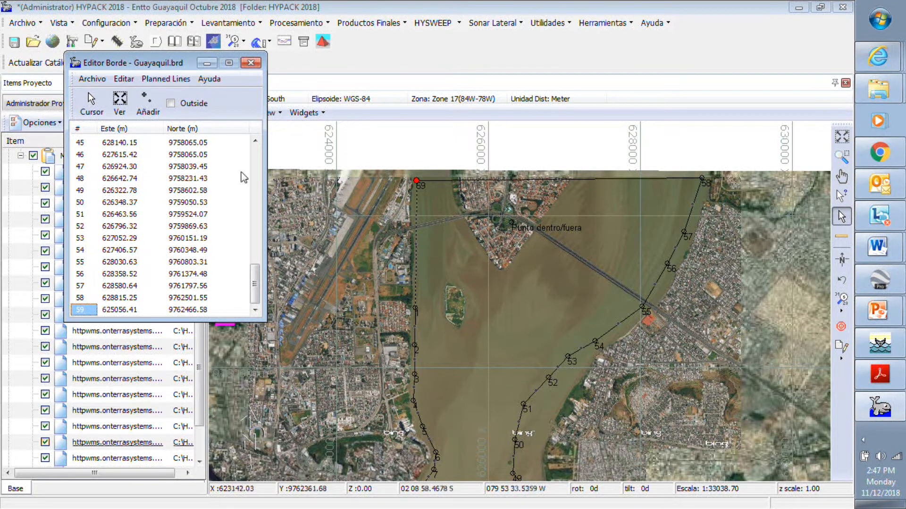
click(92, 80)
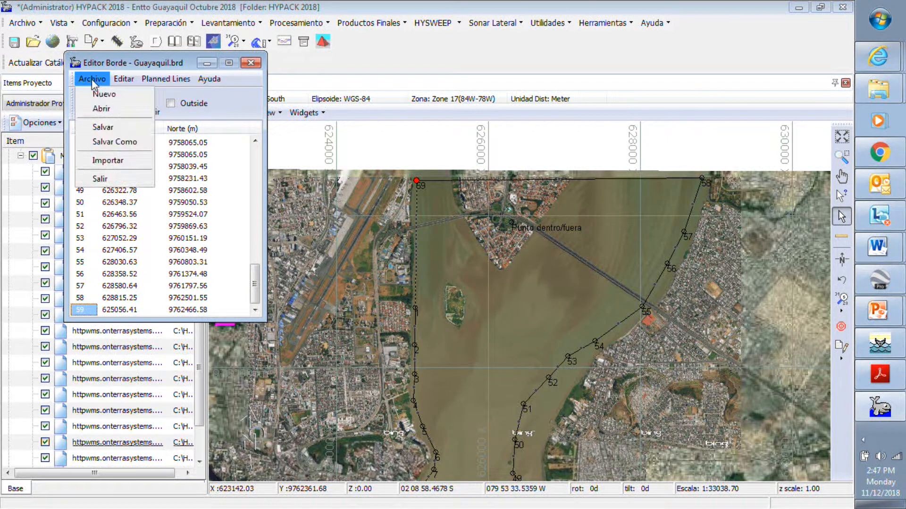
click(100, 96)
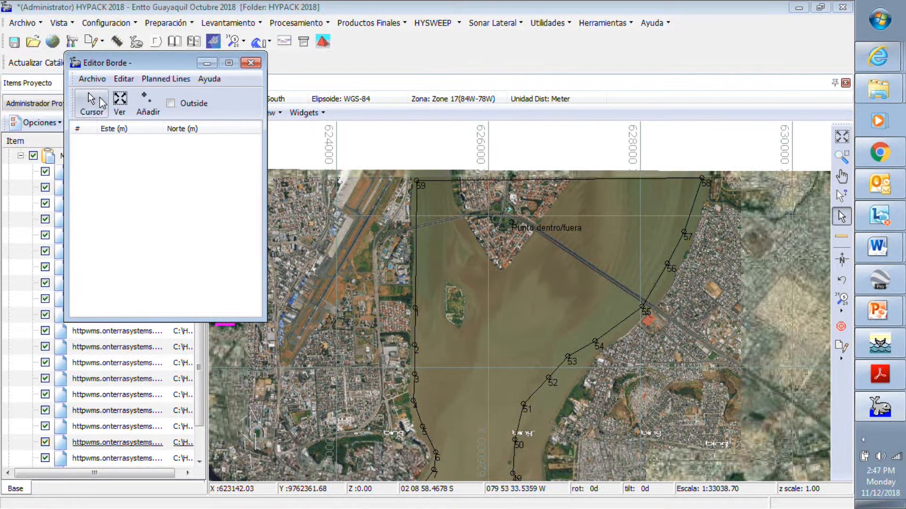
click(91, 103)
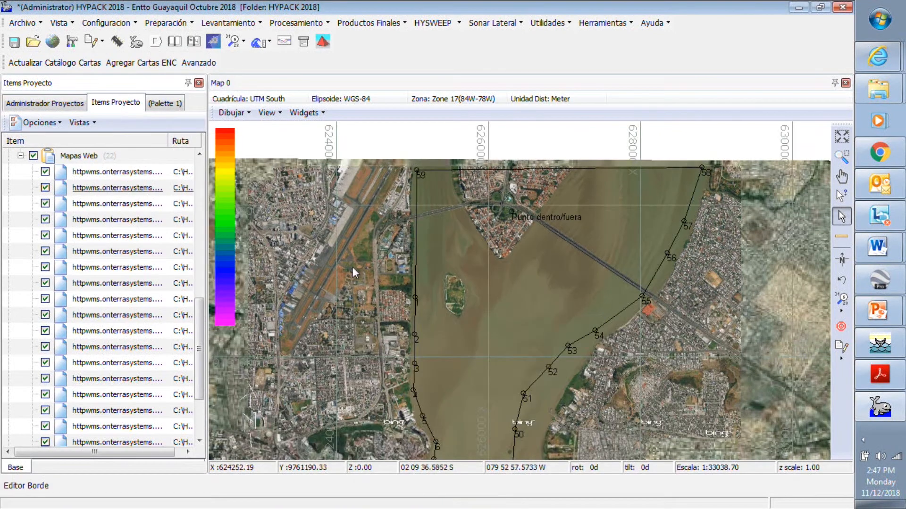
click(442, 271)
click(439, 294)
click(441, 308)
click(457, 320)
click(464, 320)
click(466, 307)
click(471, 290)
click(467, 277)
click(456, 270)
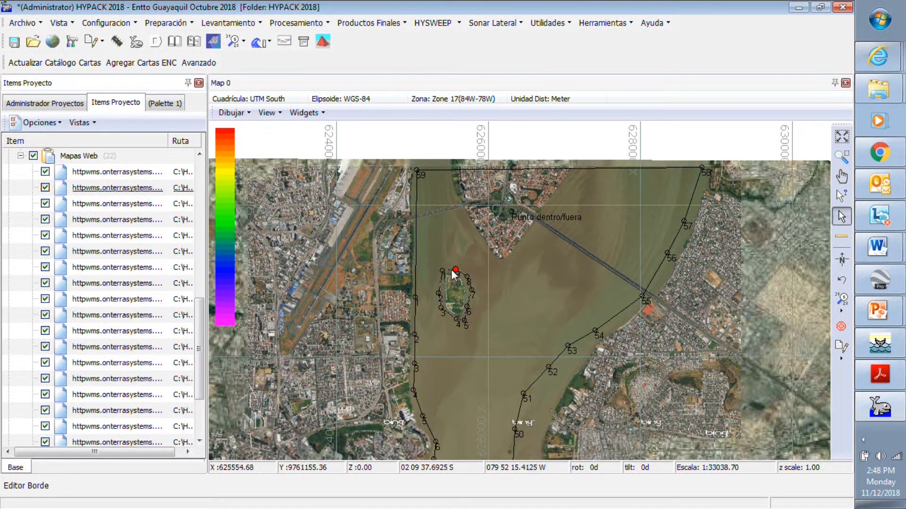
- Set the small island's border to clip outside, save it as Isla 2 in the project folder, and close the border editor
click(19, 485)
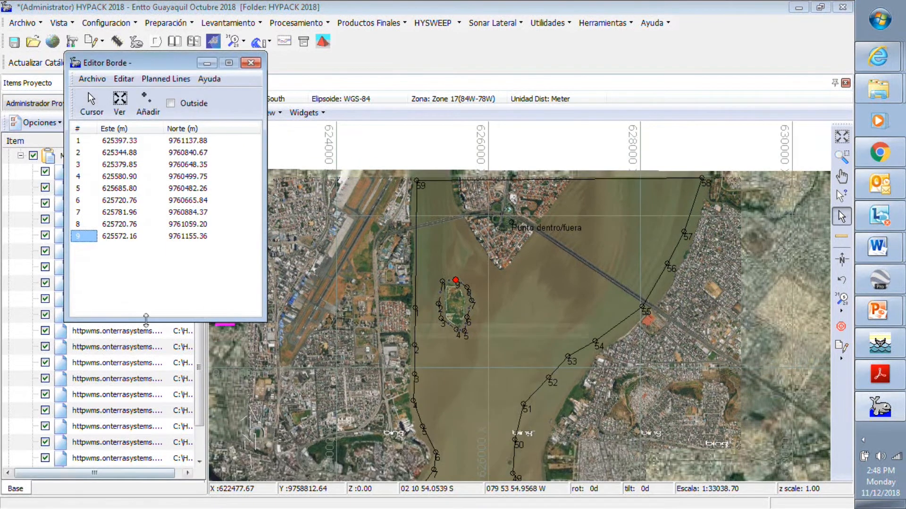
click(171, 103)
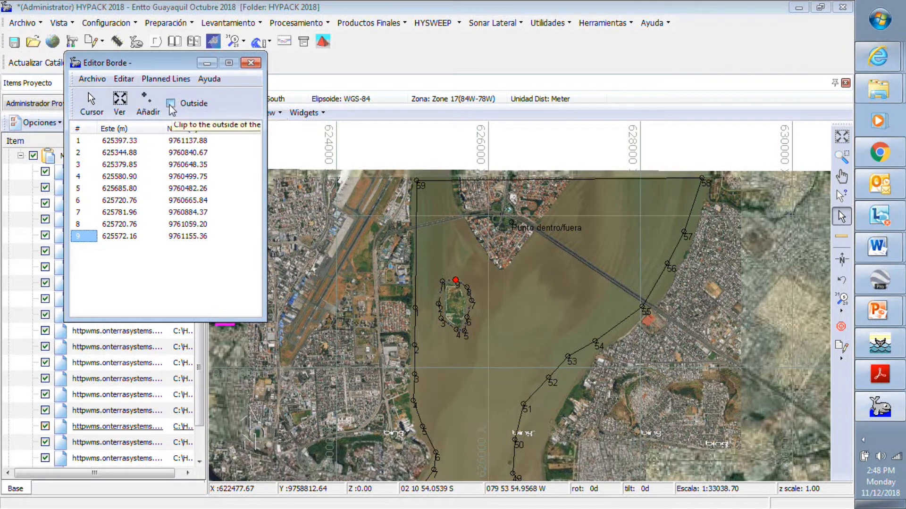
click(92, 80)
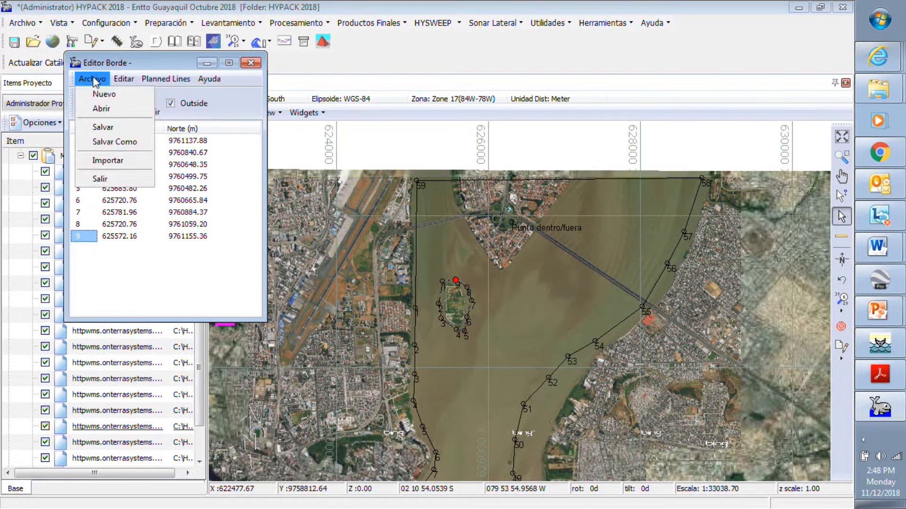
click(107, 129)
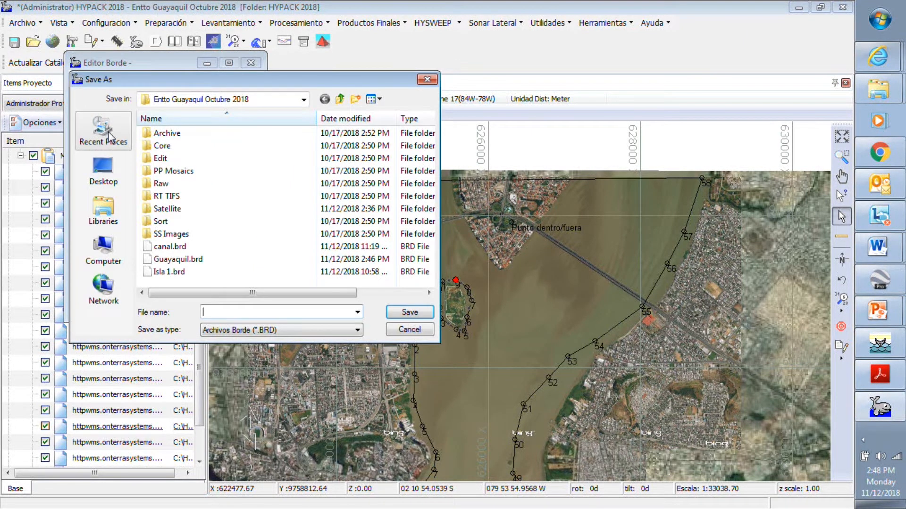
text(Is)
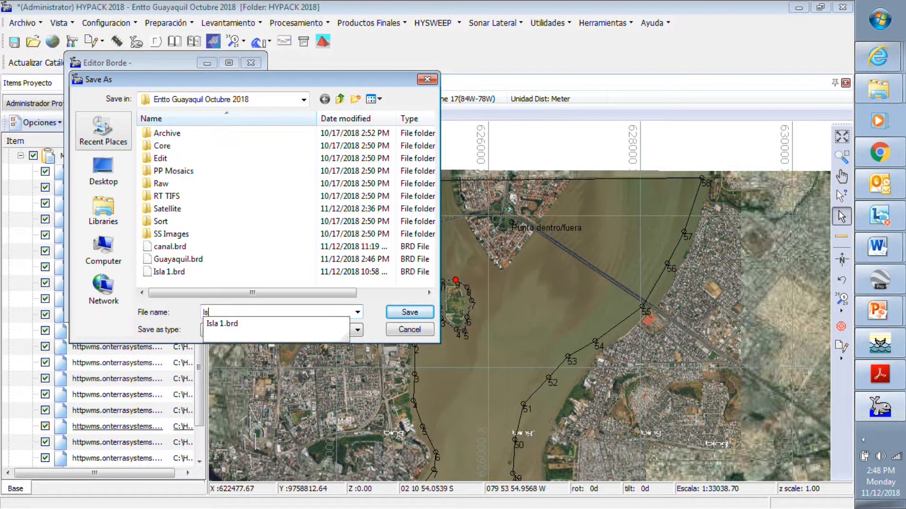
text(la 2)
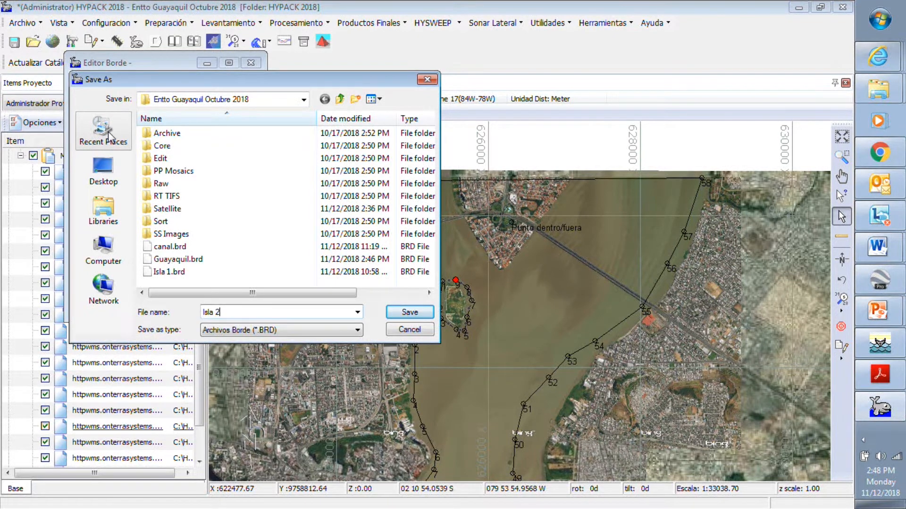
key(Return)
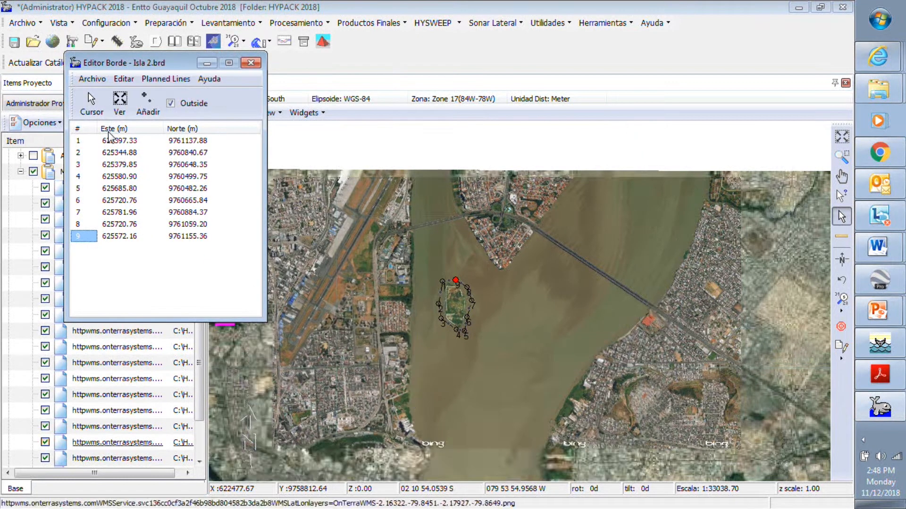
click(251, 62)
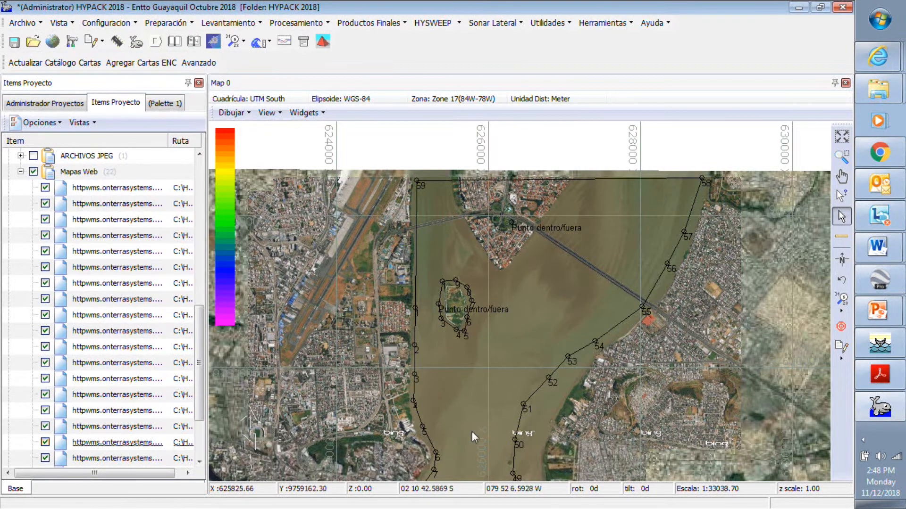
- Reopen Guayaquil.brd from the project's border files in the border editor and place its window clear of the river
scroll(470, 427, down, 1)
drag(464, 444, 489, 247)
drag(456, 404, 450, 298)
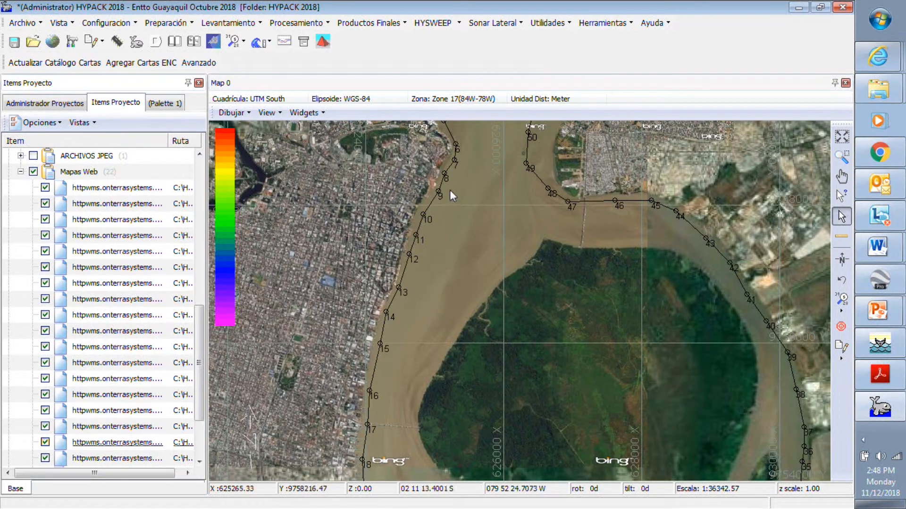
drag(458, 210, 452, 335)
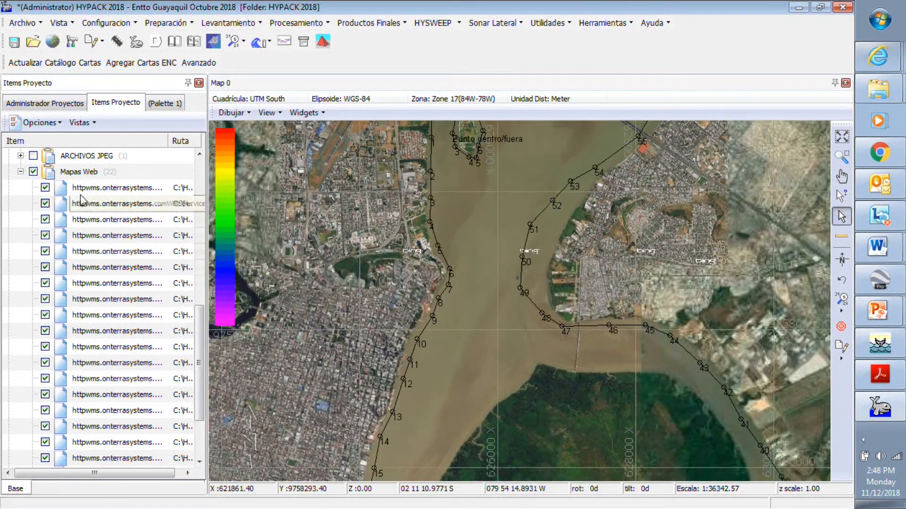
click(21, 171)
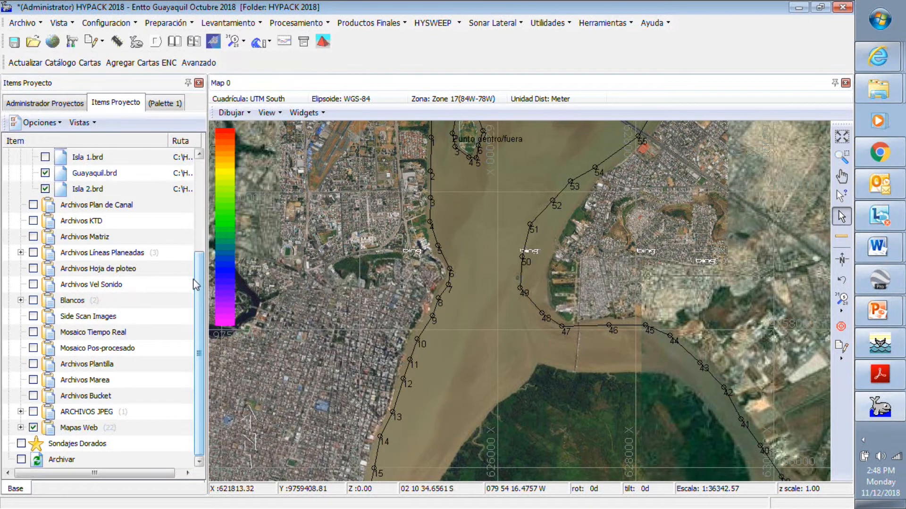
drag(200, 288, 198, 193)
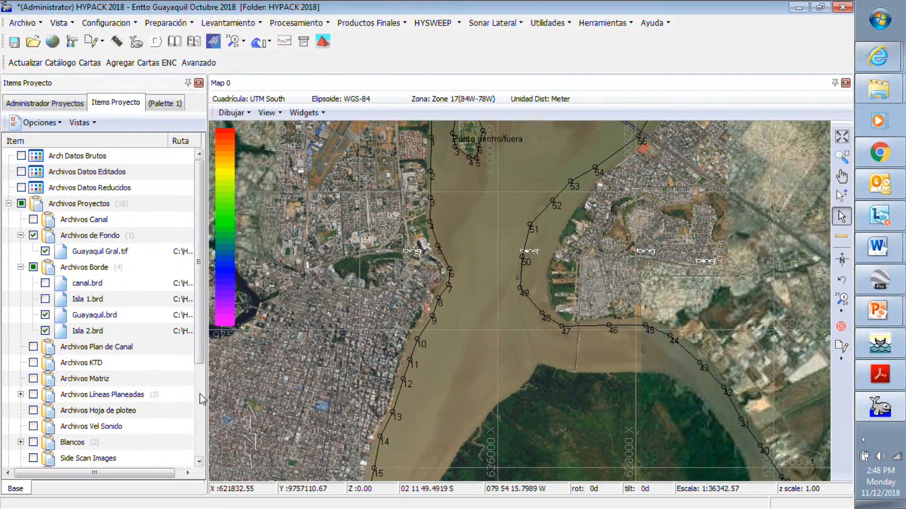
double_click(87, 316)
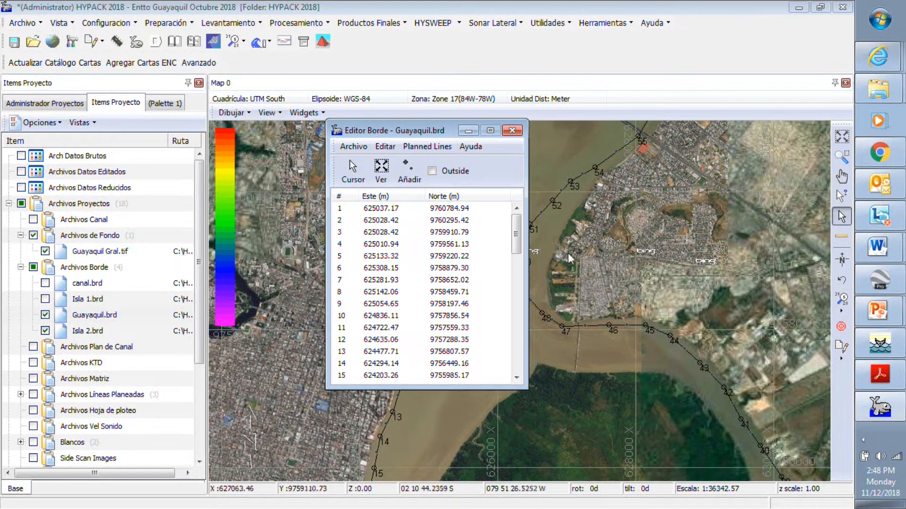
drag(378, 133, 197, 137)
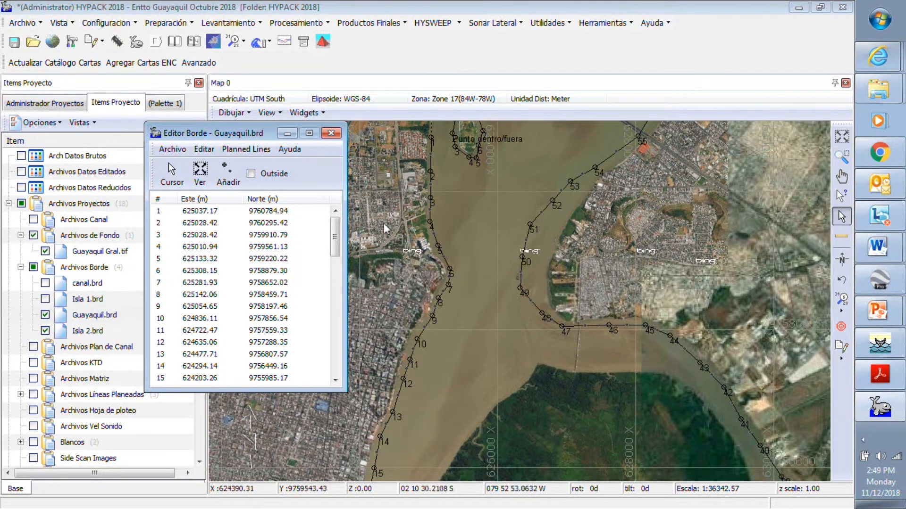
- Start generating planned lines in the border and choose Guayaquil.brd from the project folder as the border file
click(239, 150)
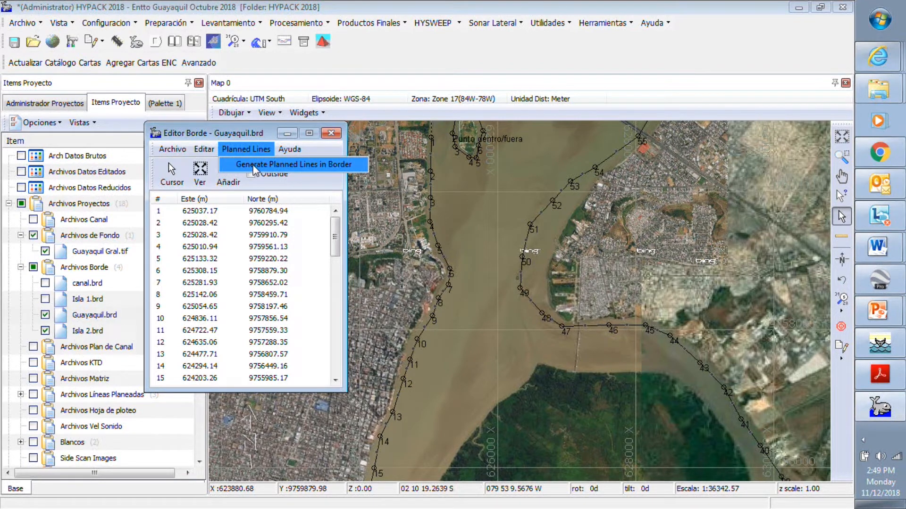
click(254, 165)
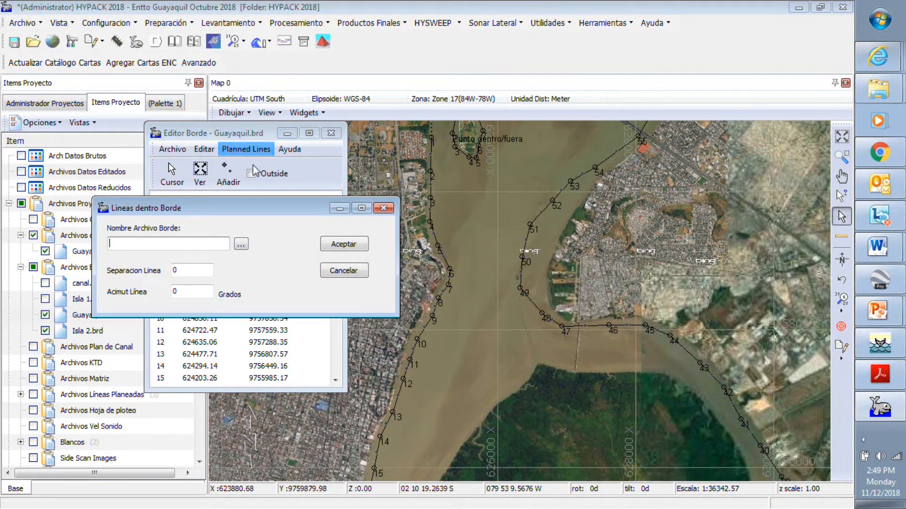
drag(252, 212, 462, 164)
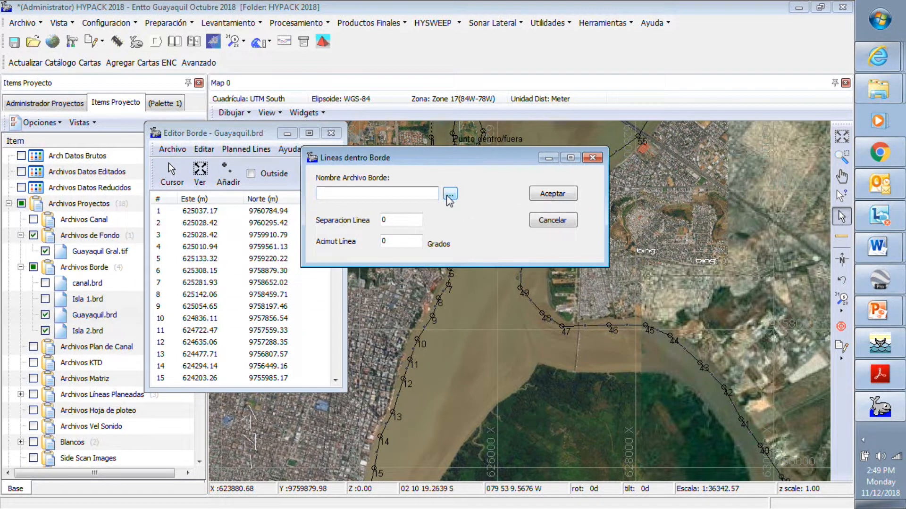
click(447, 198)
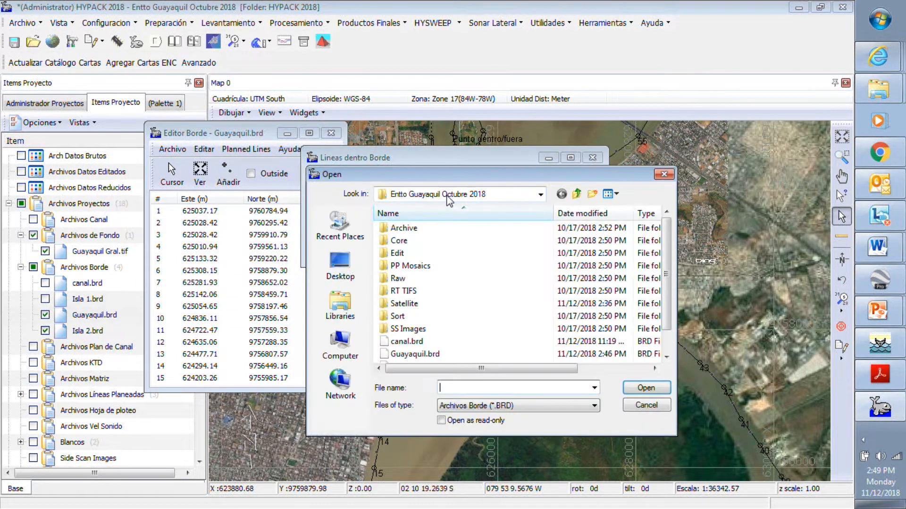
click(418, 355)
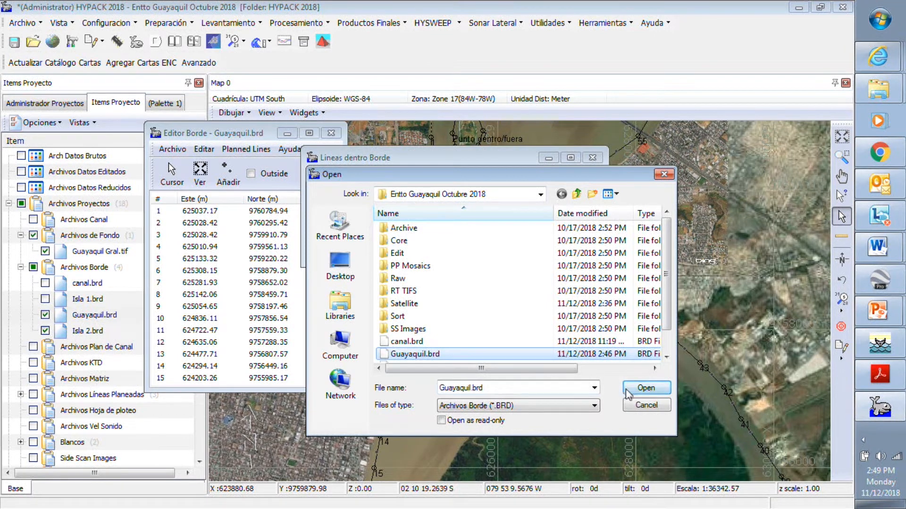
click(646, 388)
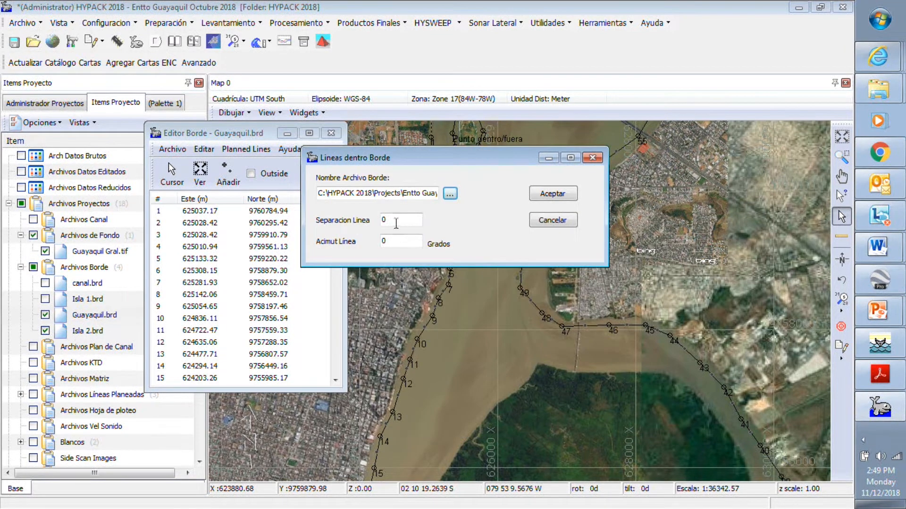
- Set the line spacing to 50 and the line azimuth to 75 degrees, and generate the planned lines inside the border
double_click(395, 221)
double_click(399, 241)
double_click(391, 219)
text(50)
click(386, 243)
double_click(386, 242)
text(90)
key(BackSpace)
key(BackSpace)
text(75)
click(545, 196)
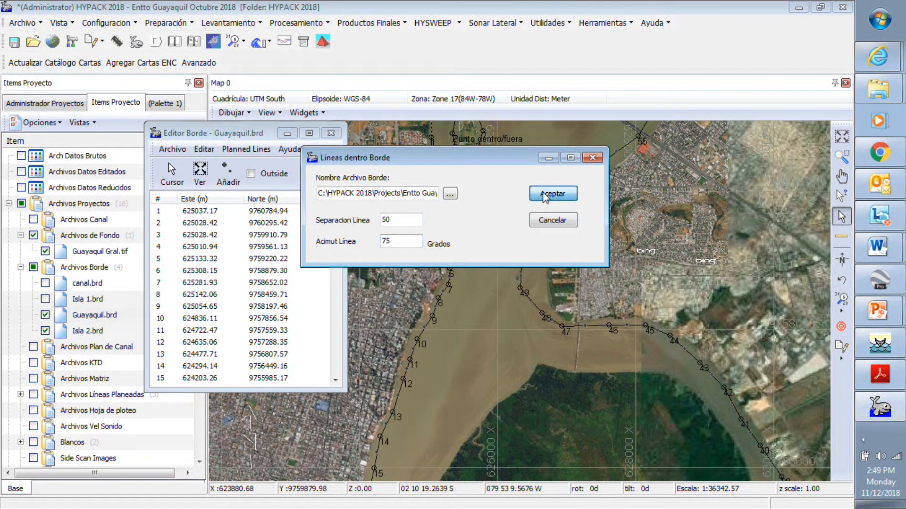
- Save the generated lines as Guayaquil 50m 75 grados.lnw, replacing the existing file, and close the border editor
mouse_move(418, 229)
mouse_down()
mouse_move(210, 229)
mouse_move(179, 242)
mouse_up()
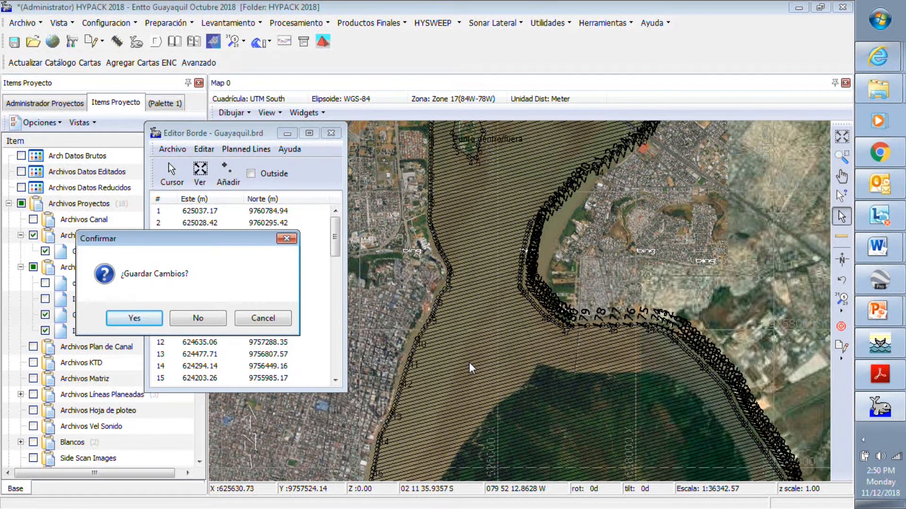
click(132, 320)
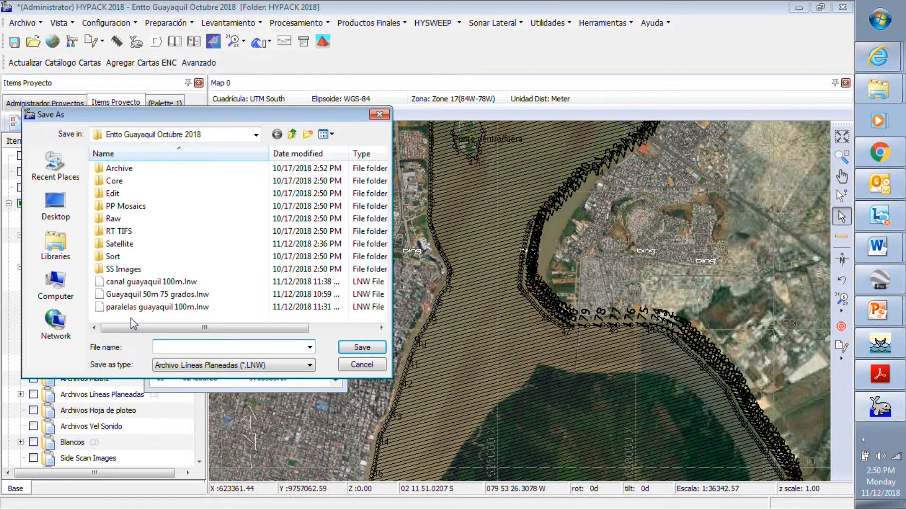
click(155, 294)
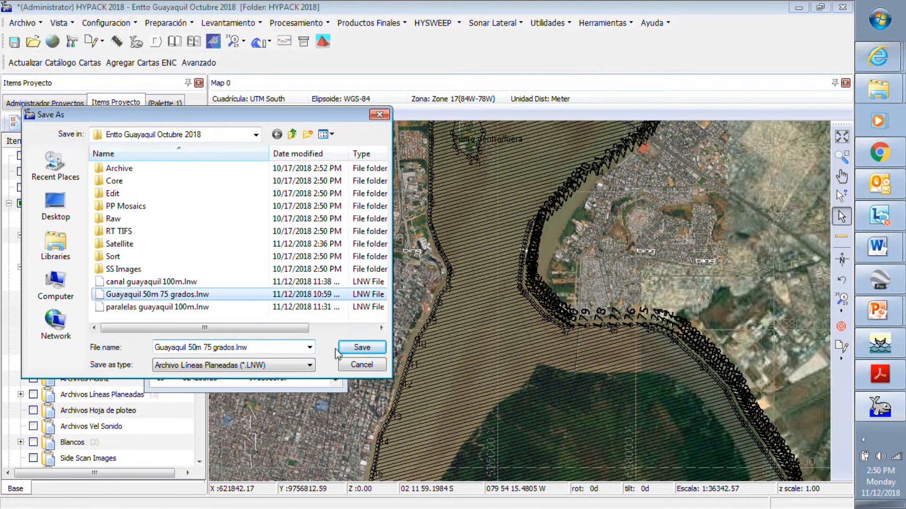
click(362, 349)
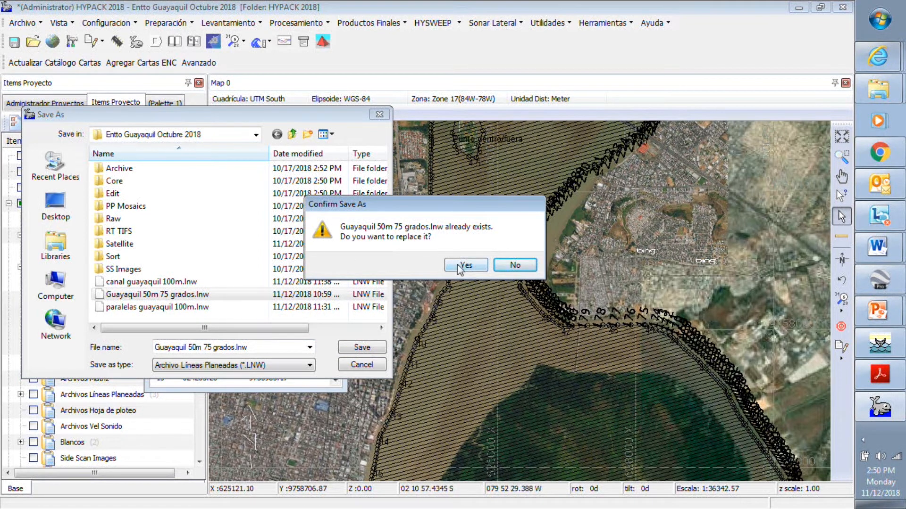
click(461, 265)
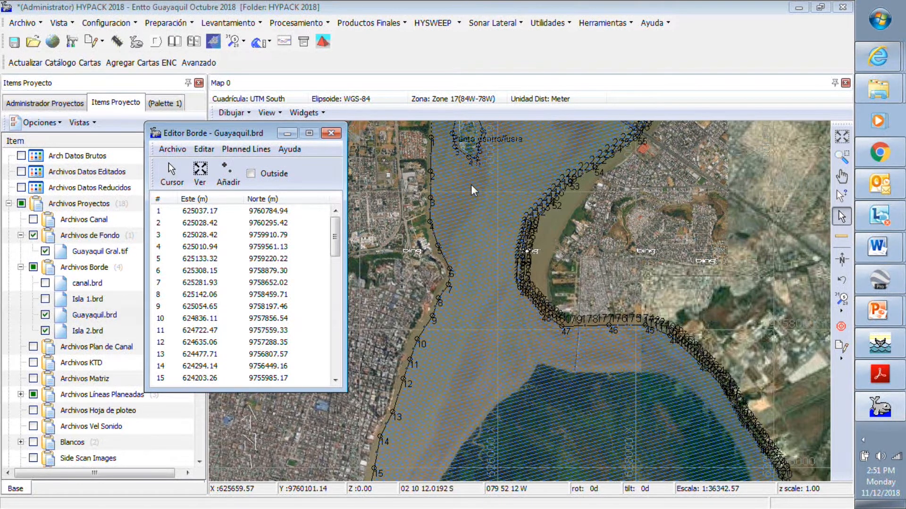
click(331, 134)
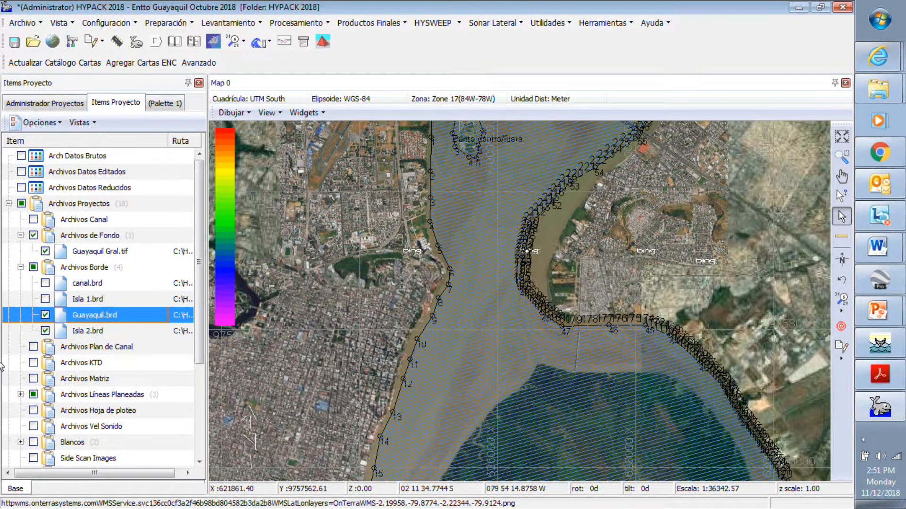
- View Guayaquil 50m 75 grados.lnw from the project's planned line files in the line editor, and close it
click(21, 394)
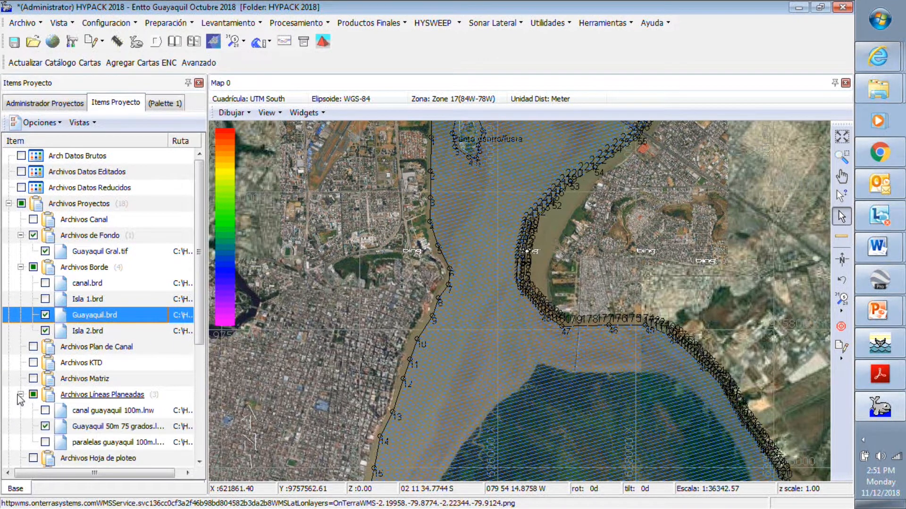
double_click(116, 427)
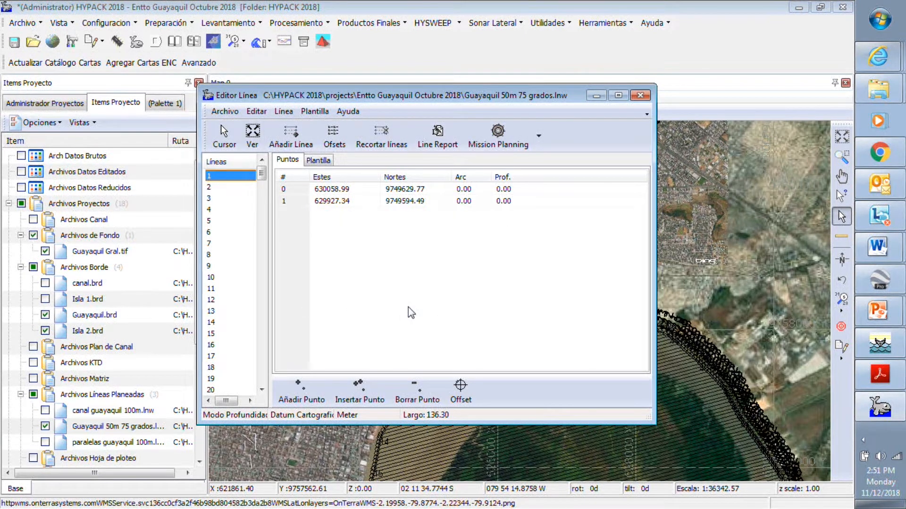
click(640, 95)
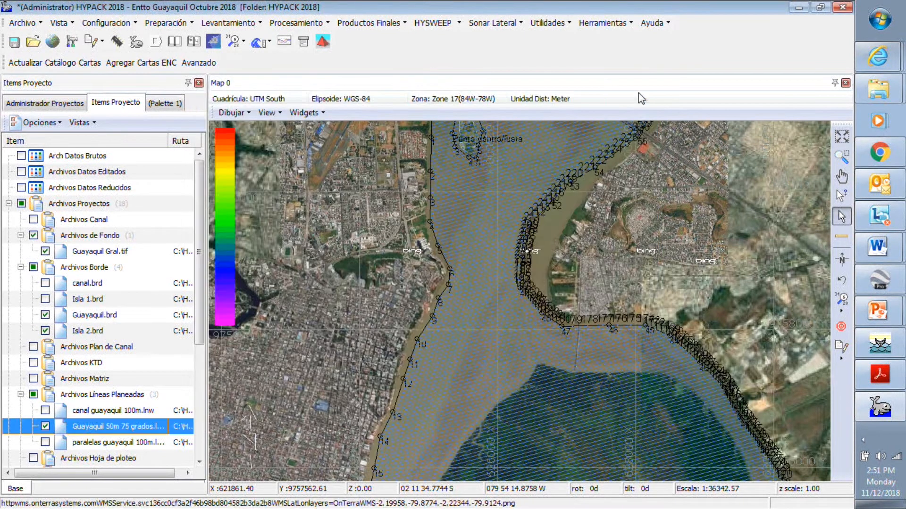
- Start Editor Línea, open Guayaquil 50m 75 grados.lnw from the project folder, and check the lines on the map behind its window
click(100, 42)
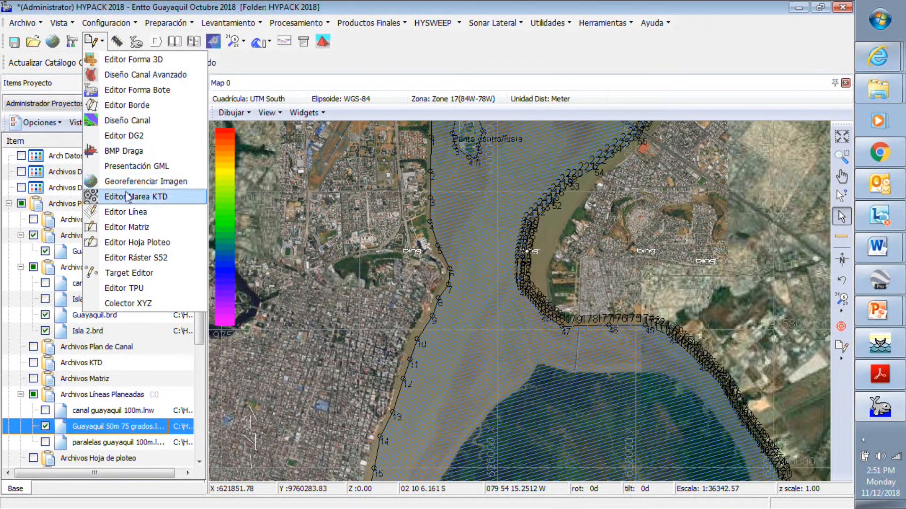
click(126, 212)
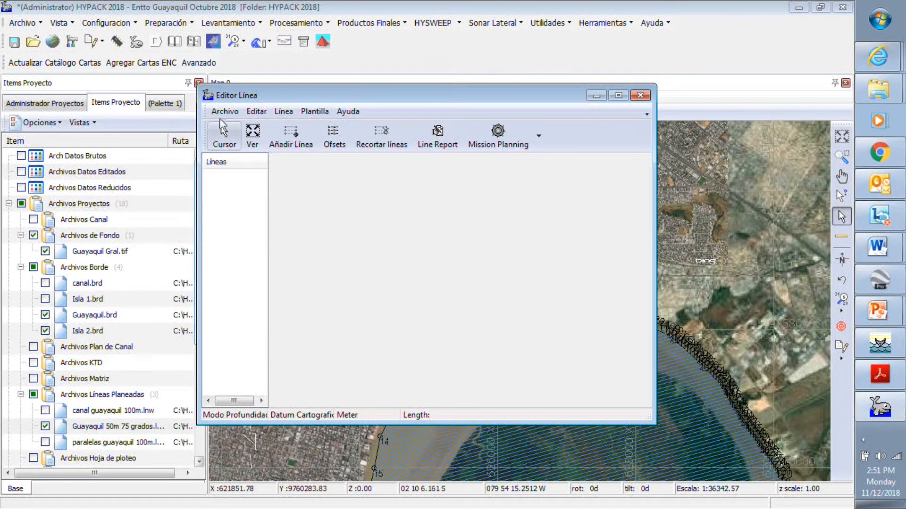
click(221, 113)
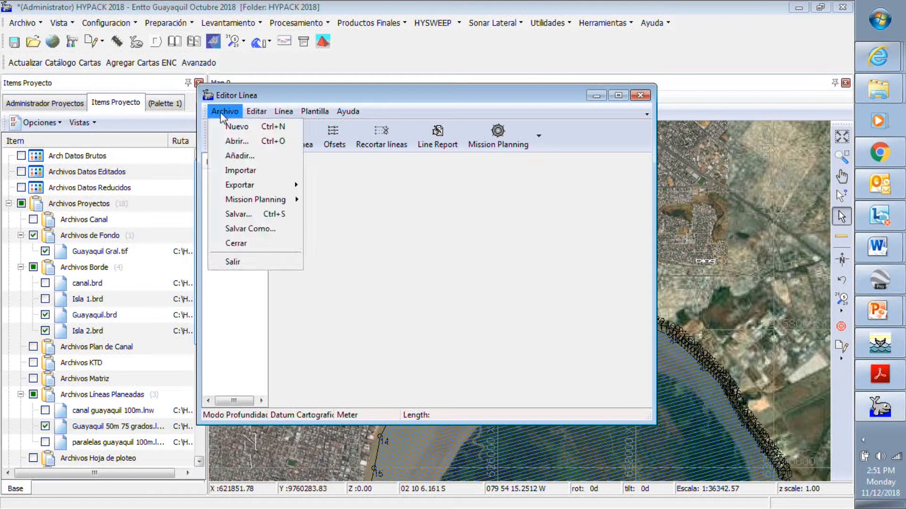
click(232, 142)
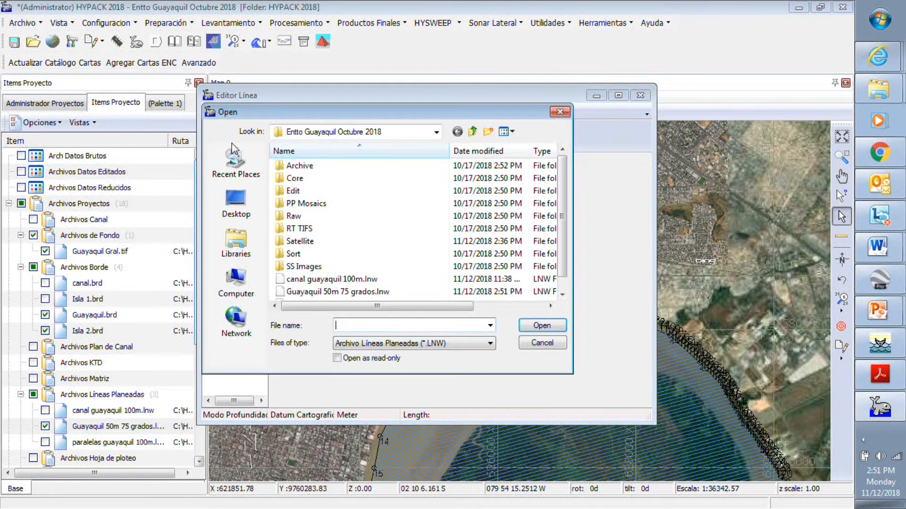
click(301, 292)
click(538, 326)
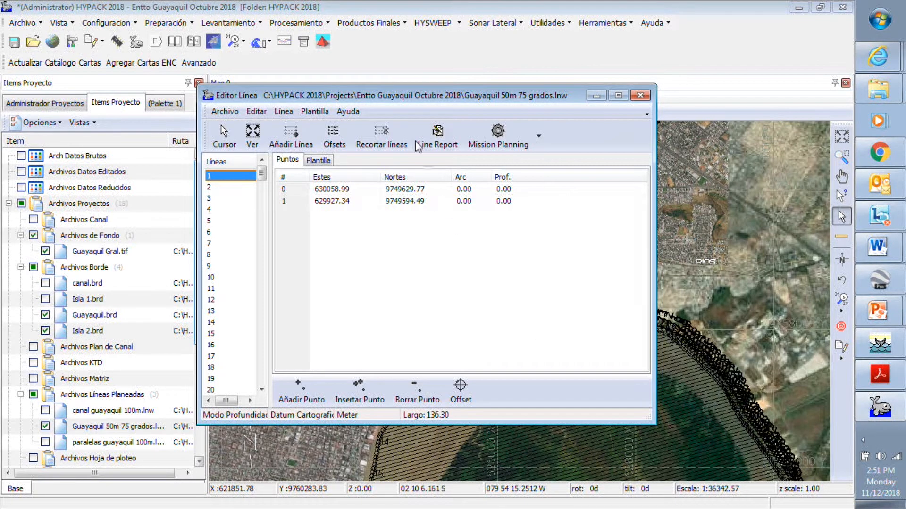
drag(452, 98, 469, 460)
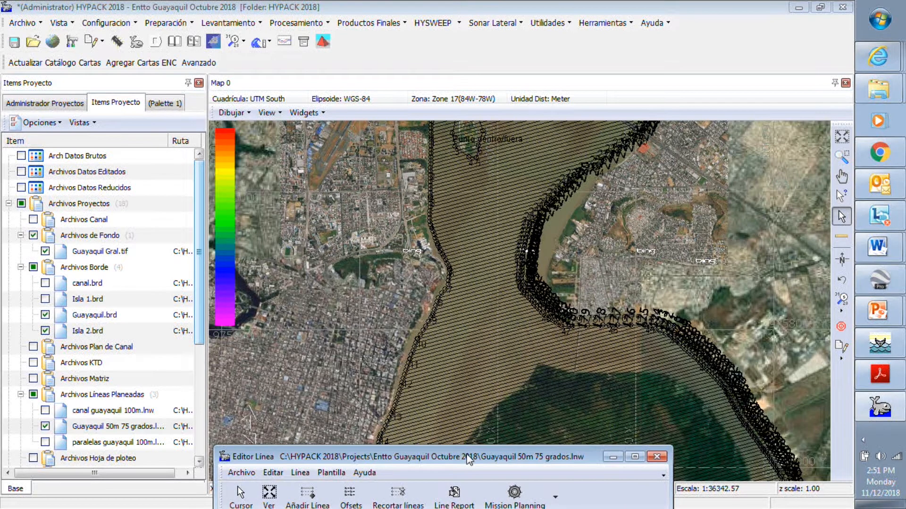
drag(468, 460, 355, 106)
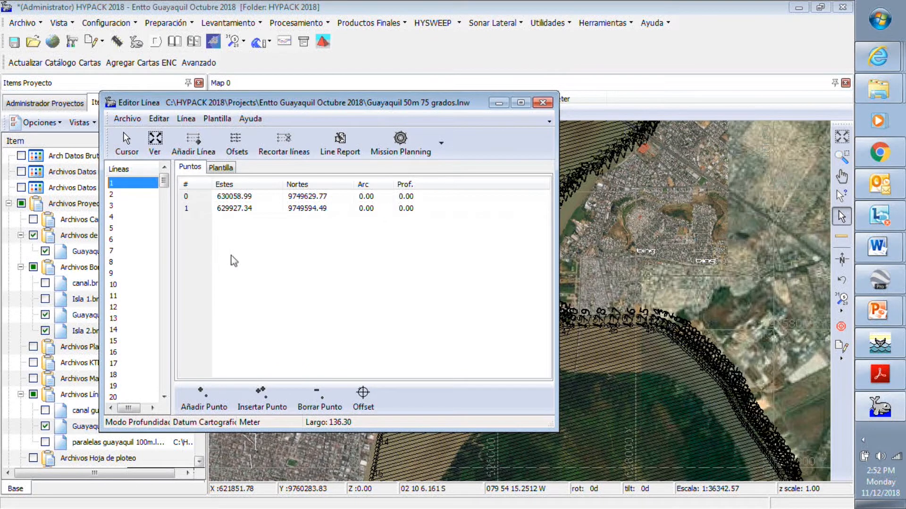
- Clip the planned lines with the Isla 1.brd border and move the line editor aside to check the river
click(284, 146)
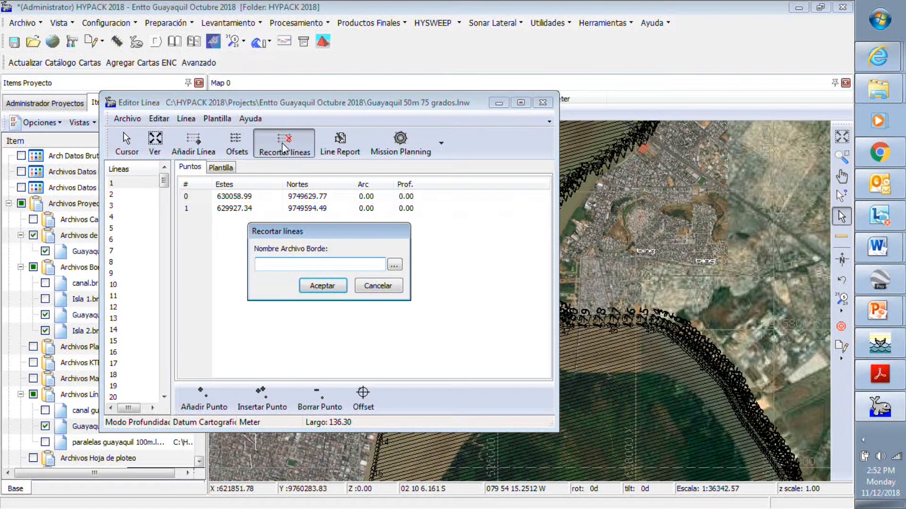
click(394, 265)
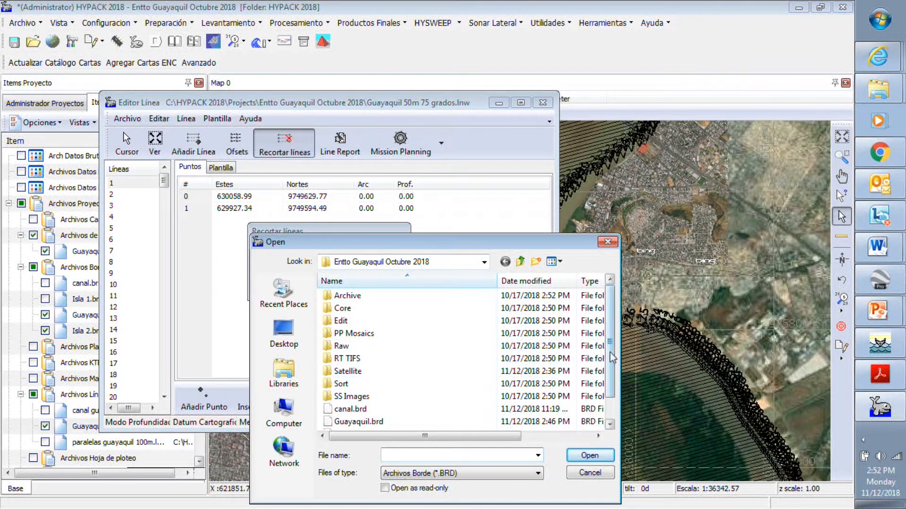
drag(612, 358, 611, 379)
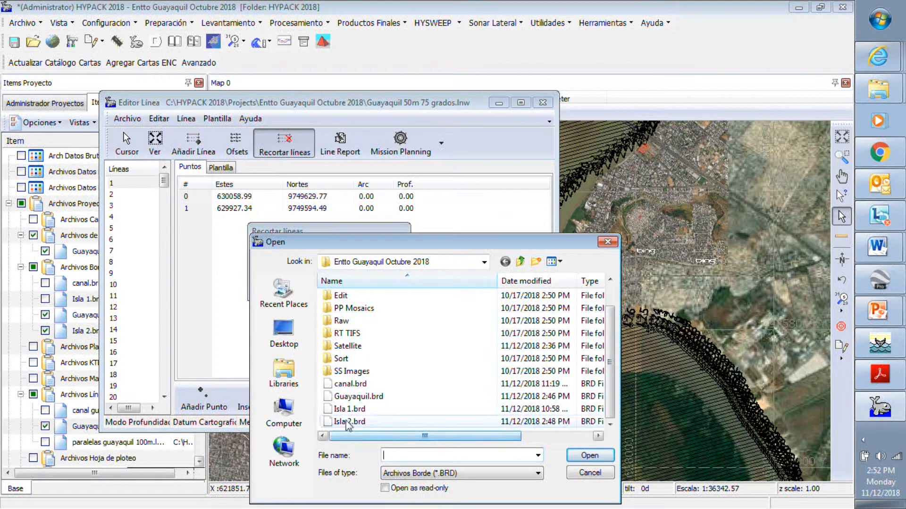
click(363, 410)
click(584, 457)
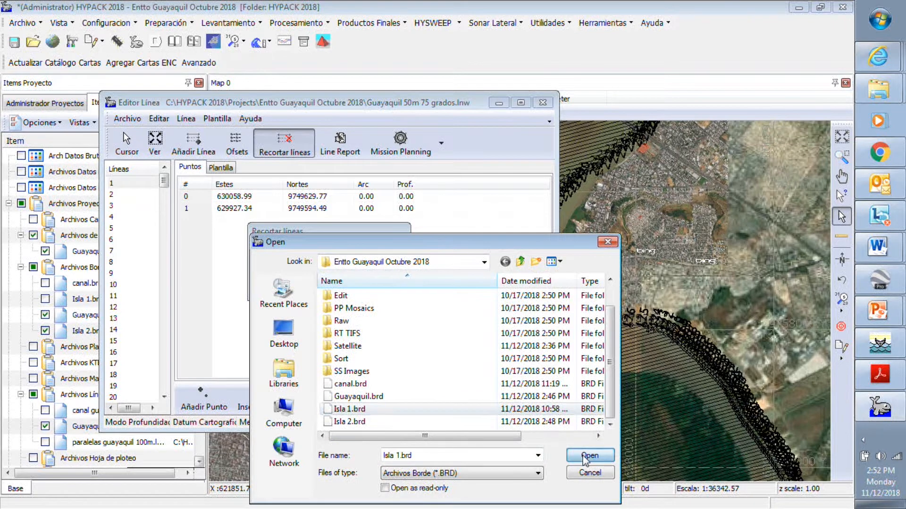
click(317, 286)
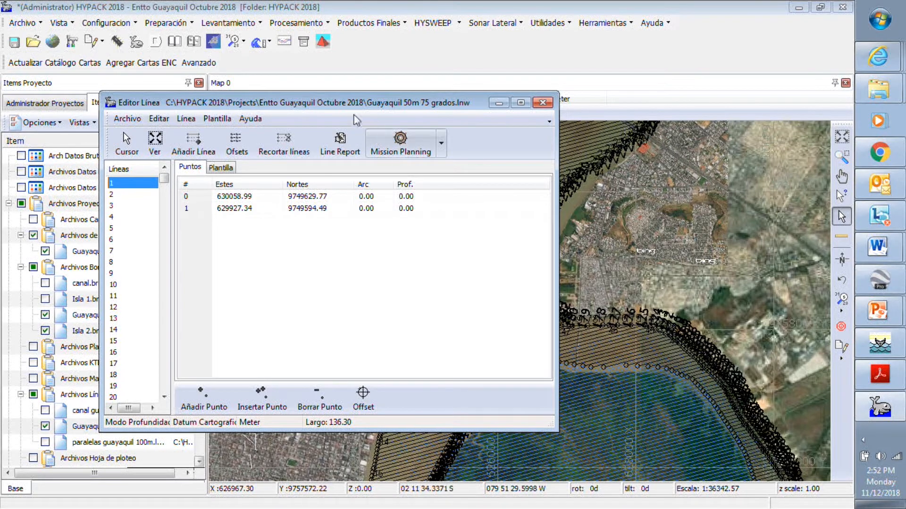
drag(350, 104, 582, 291)
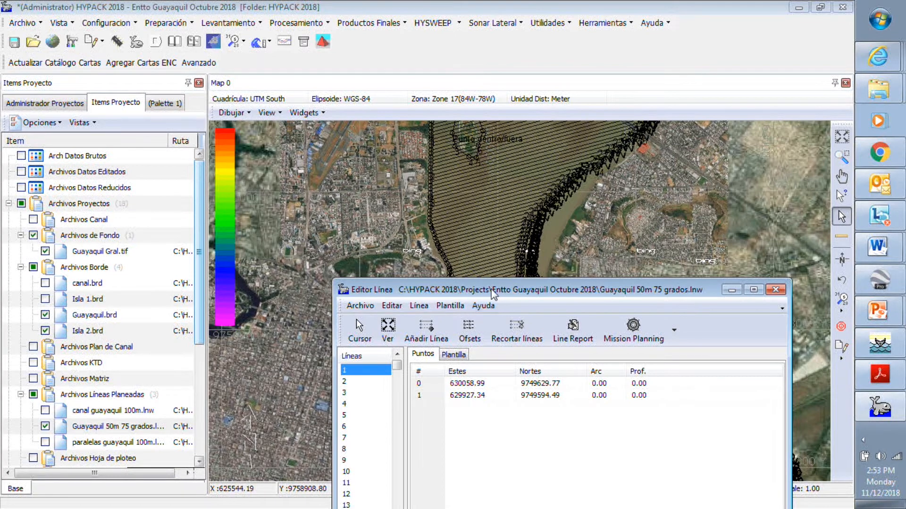
- Clip the planned lines with the Isla 2.brd border and move the line editor clear of the small island
drag(495, 292, 398, 137)
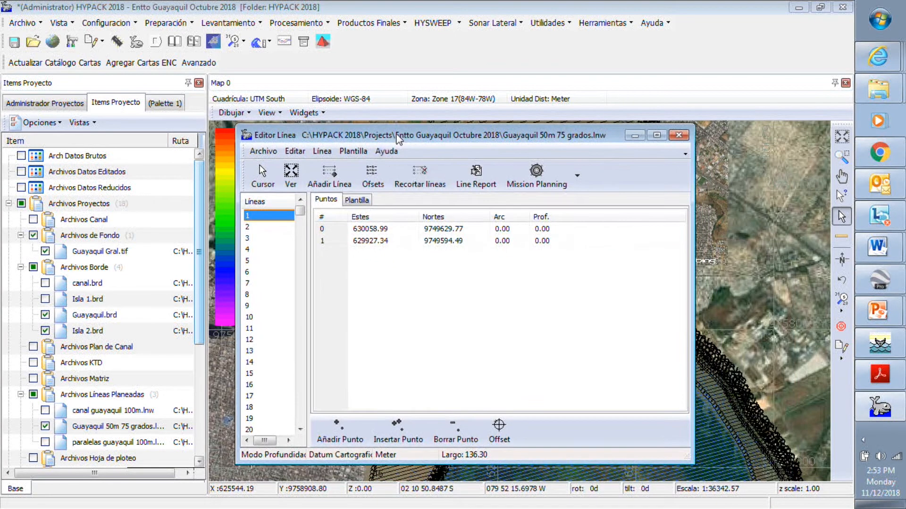
click(420, 176)
click(531, 297)
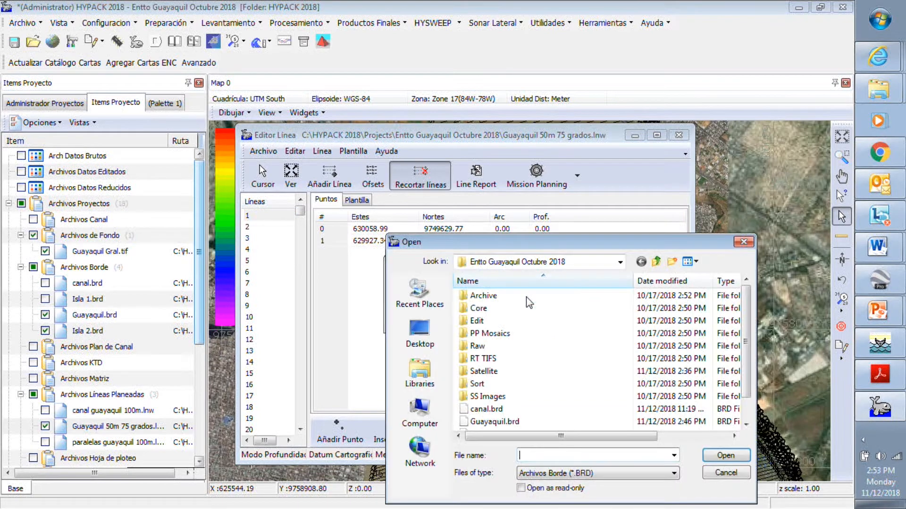
scroll(678, 378, down, 1)
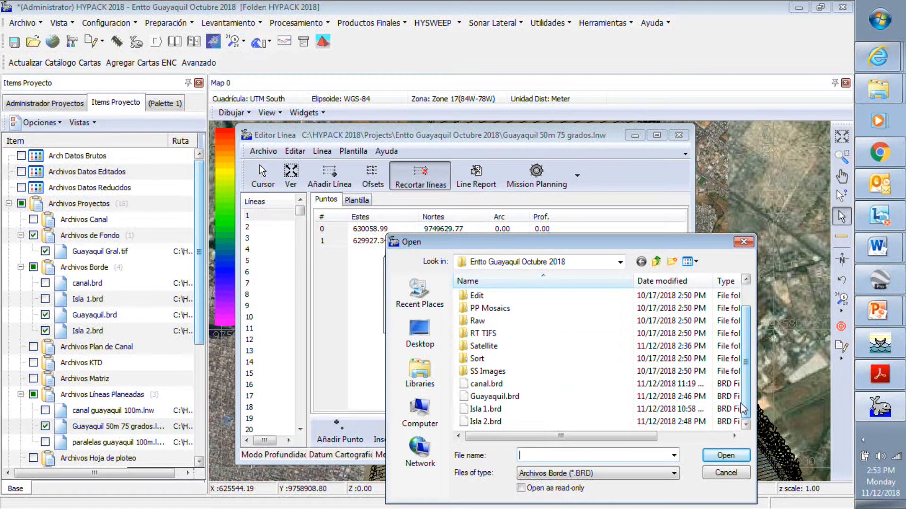
click(484, 422)
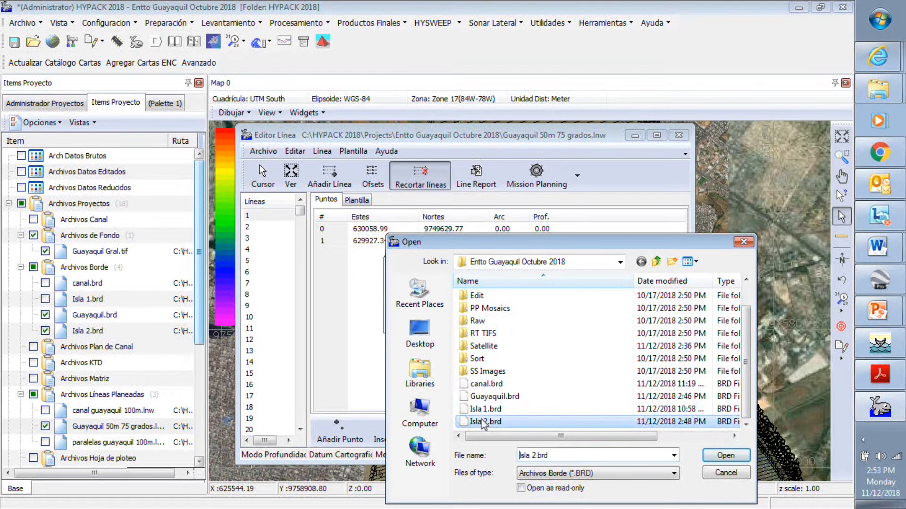
click(725, 455)
click(436, 323)
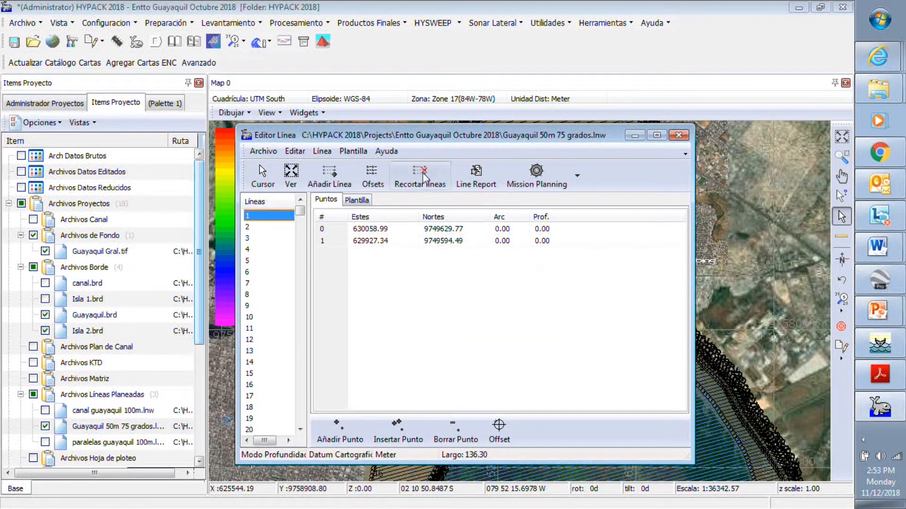
drag(414, 139, 430, 271)
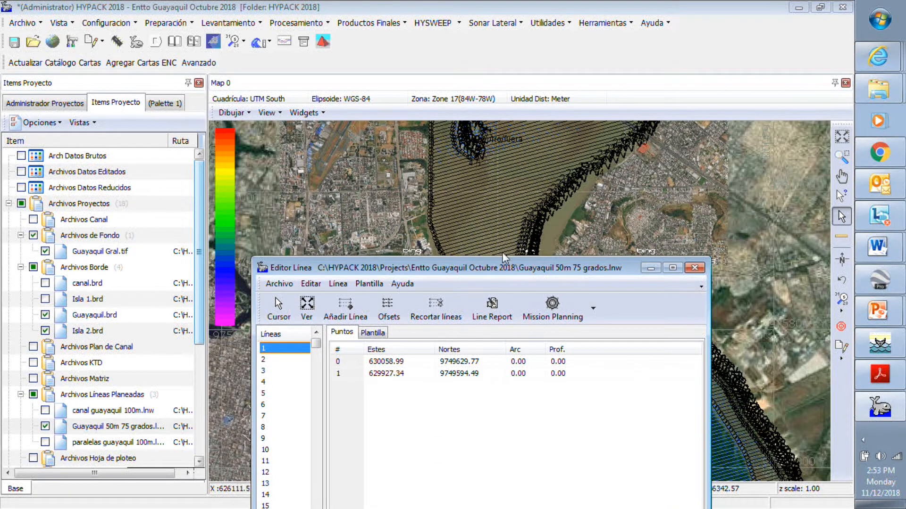
- Save the clipped lines over the existing Guayaquil 50m 75 grados.lnw and move the line editor aside to check them on the map
drag(498, 270, 480, 102)
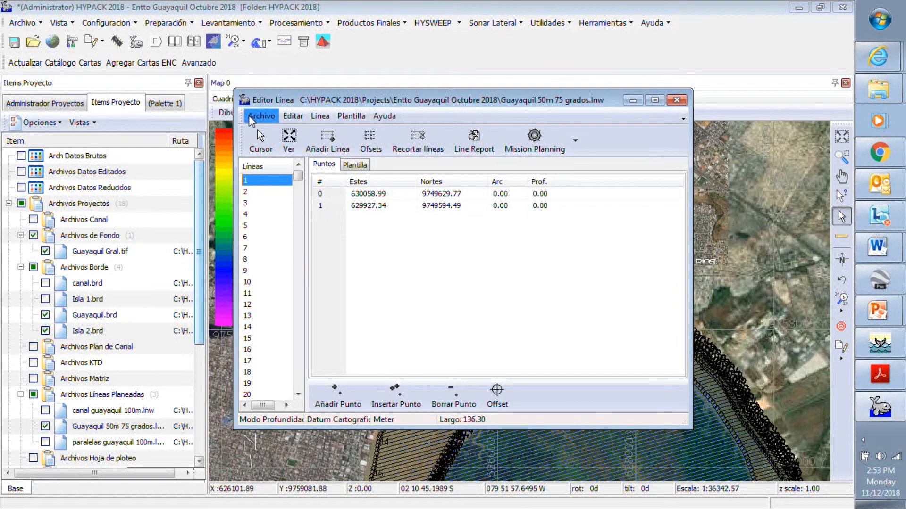
click(256, 116)
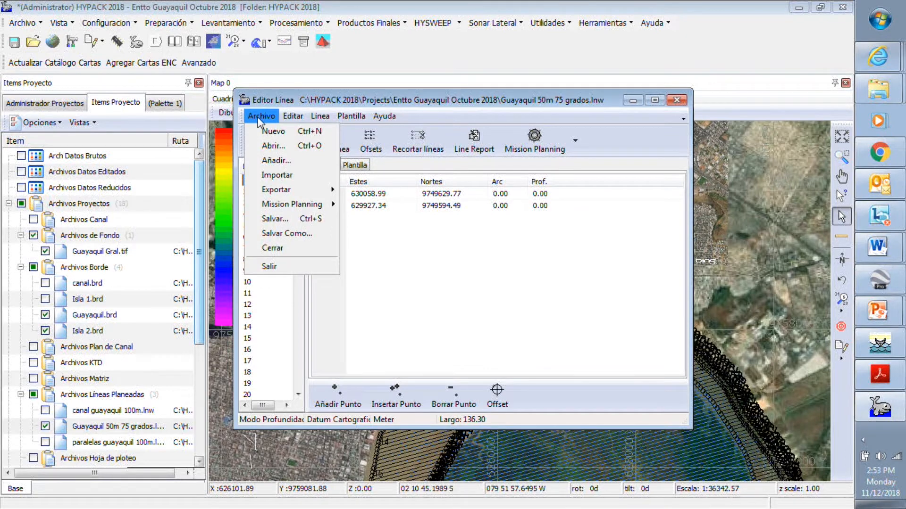
click(259, 223)
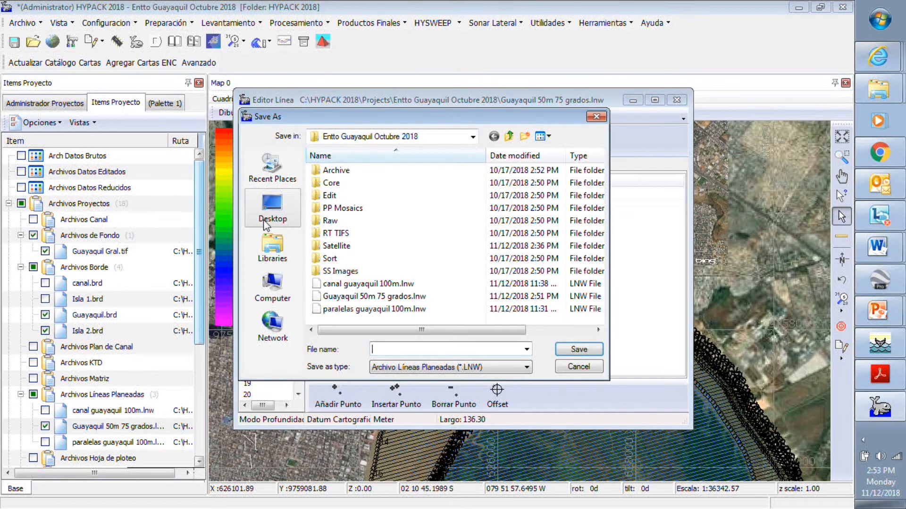
click(335, 298)
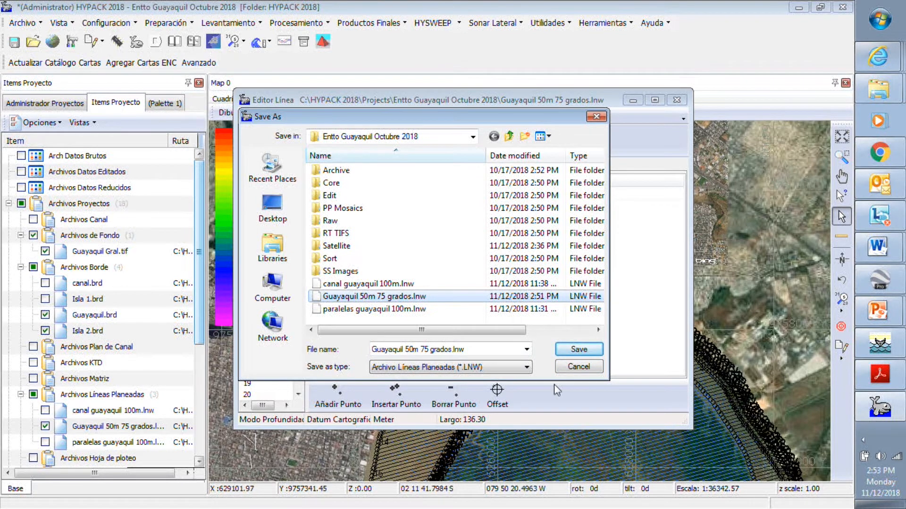
click(577, 352)
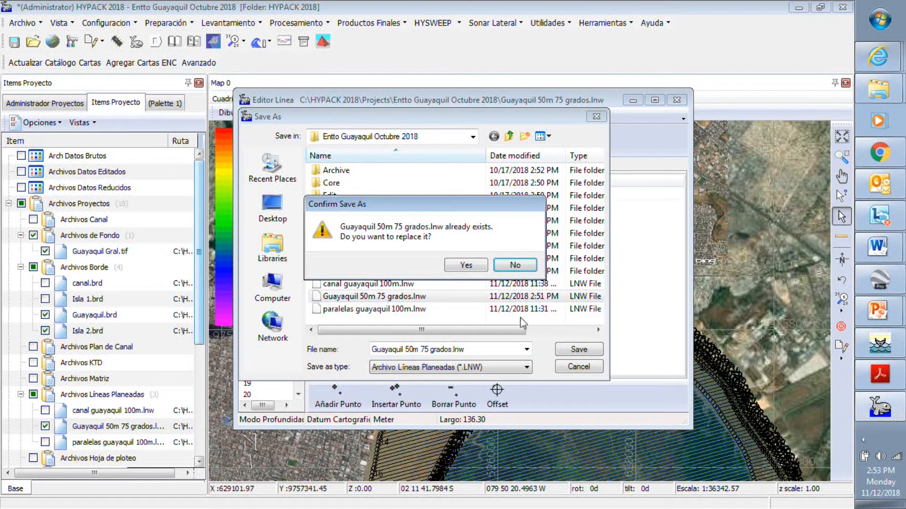
click(465, 265)
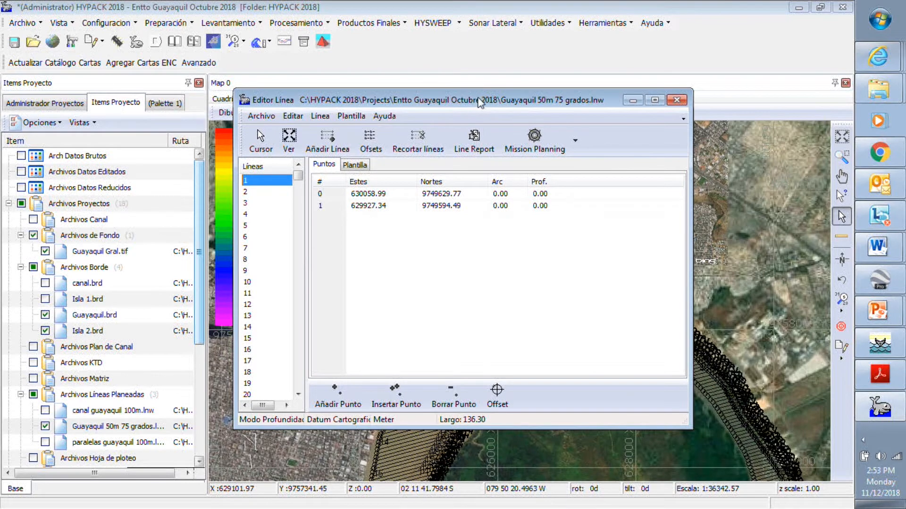
drag(477, 99, 404, 499)
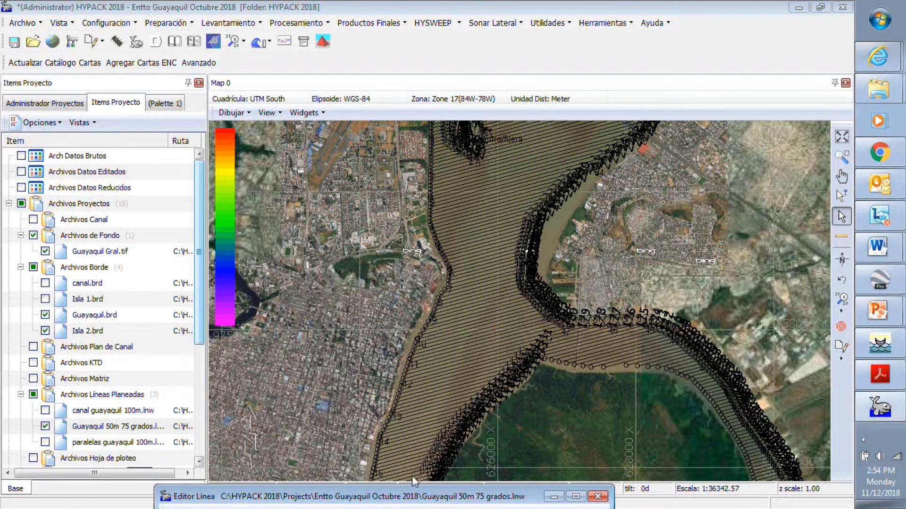
- Generate a line report for the clipped lines with a survey speed of 4 knots and an interline transit time of 1 minute
drag(380, 500, 410, 93)
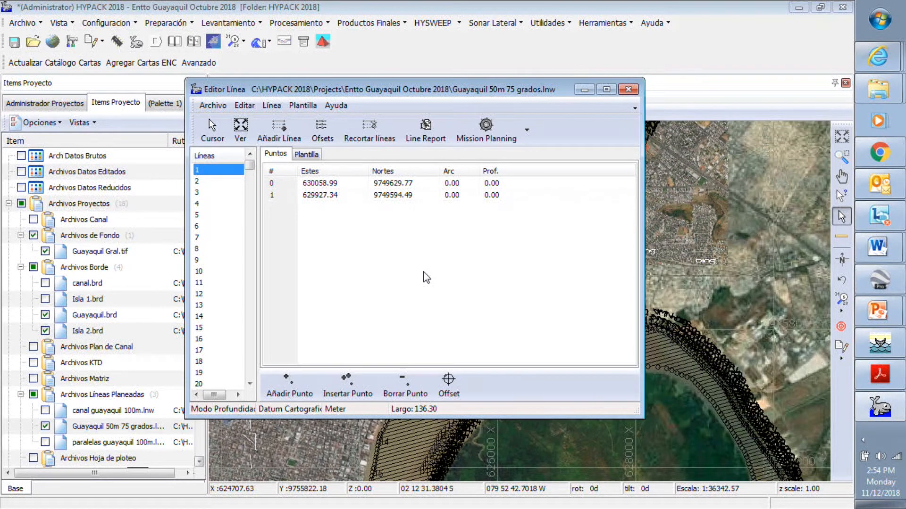
click(425, 131)
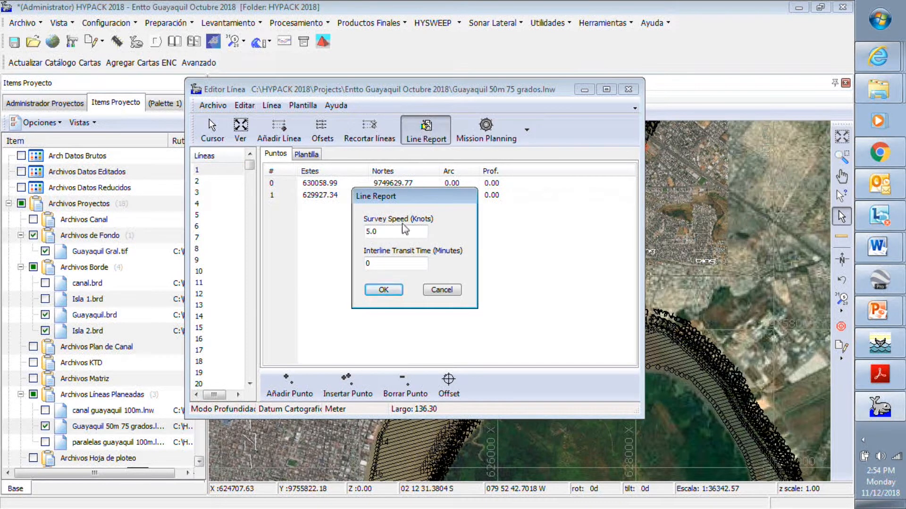
click(383, 232)
drag(384, 232, 349, 232)
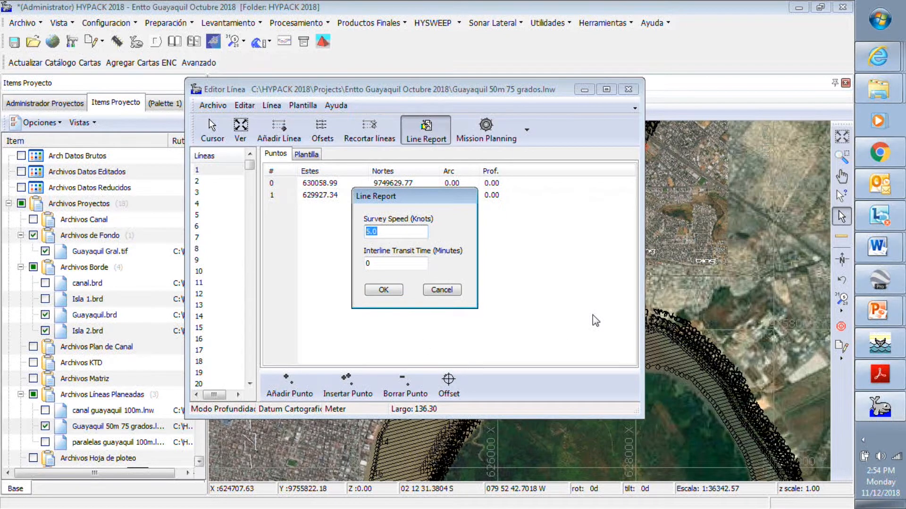
text(4)
drag(377, 263, 350, 263)
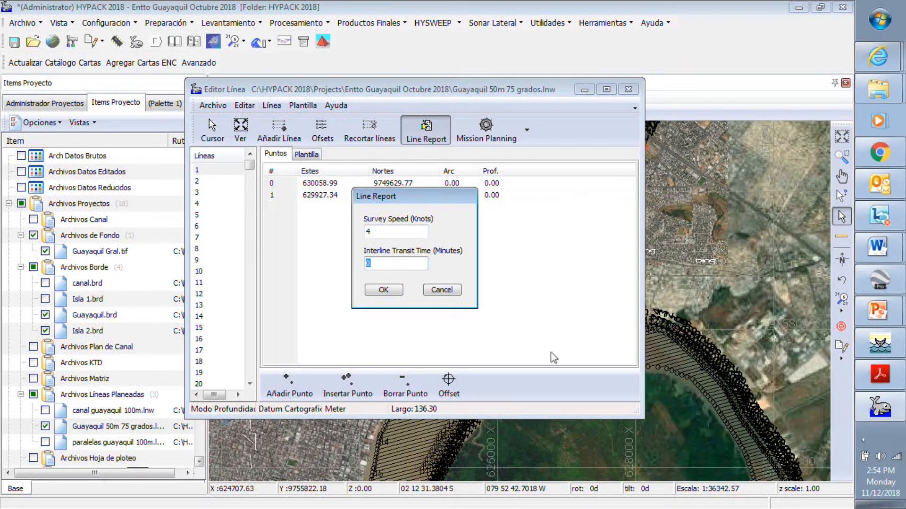
text(1)
click(387, 293)
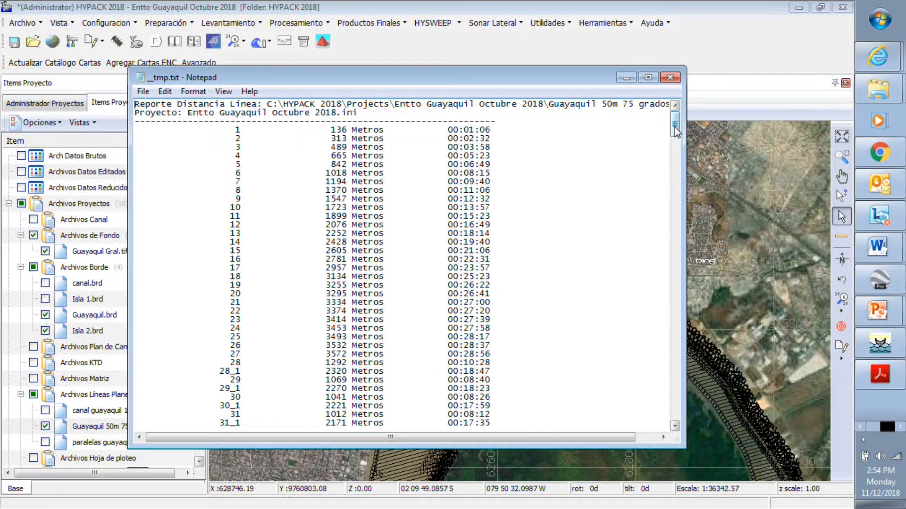
- Examine the total survey time at the end of the line report, and close the report and the line editor
drag(674, 127, 683, 421)
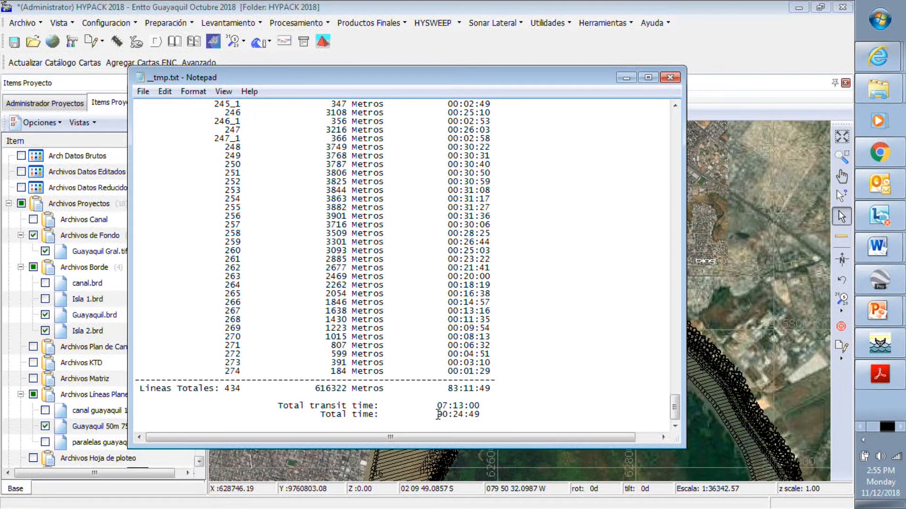
drag(437, 414, 480, 416)
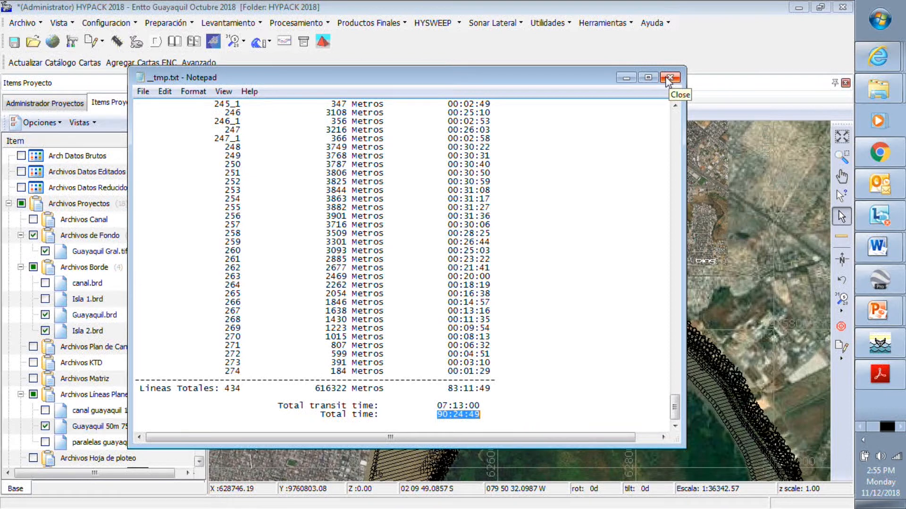
click(669, 78)
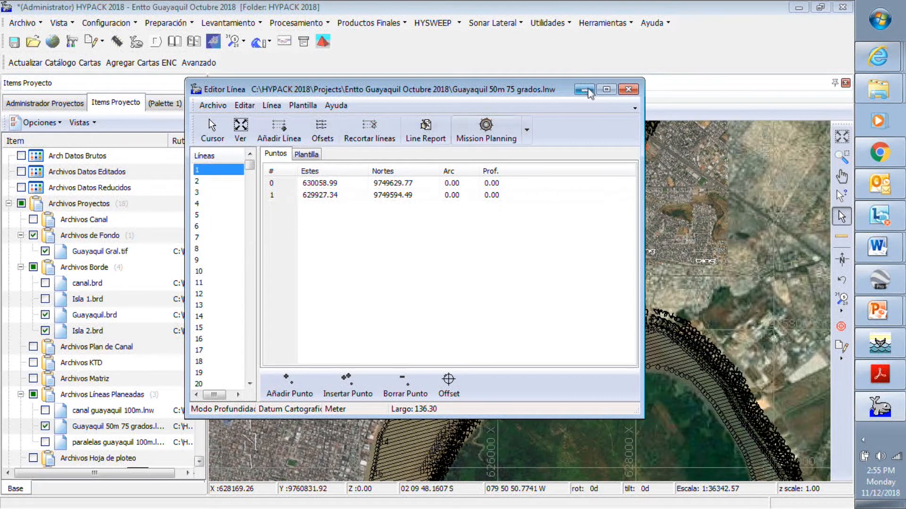
click(626, 91)
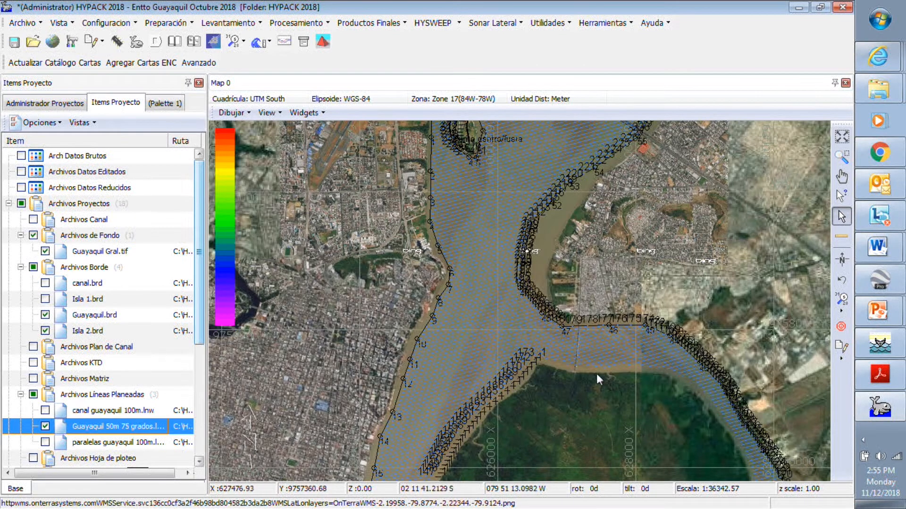